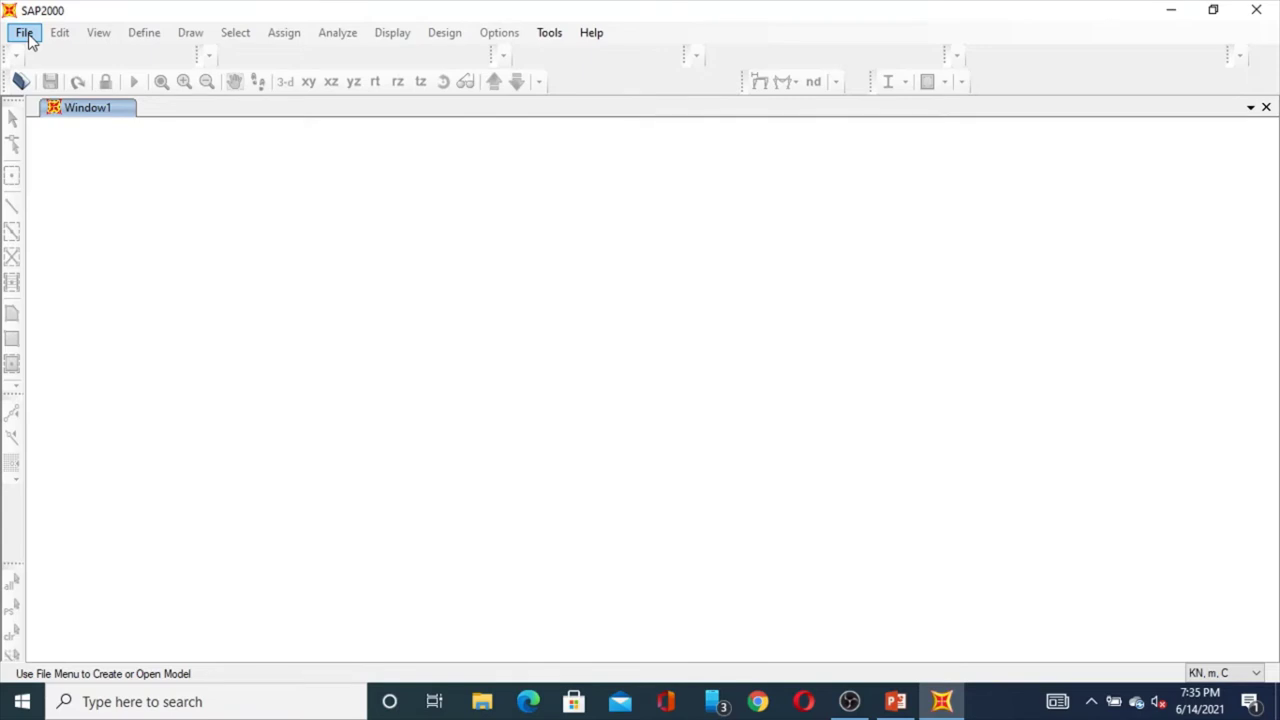
- Start a new SAP2000 model with units kept at KN, m, C
click(27, 35)
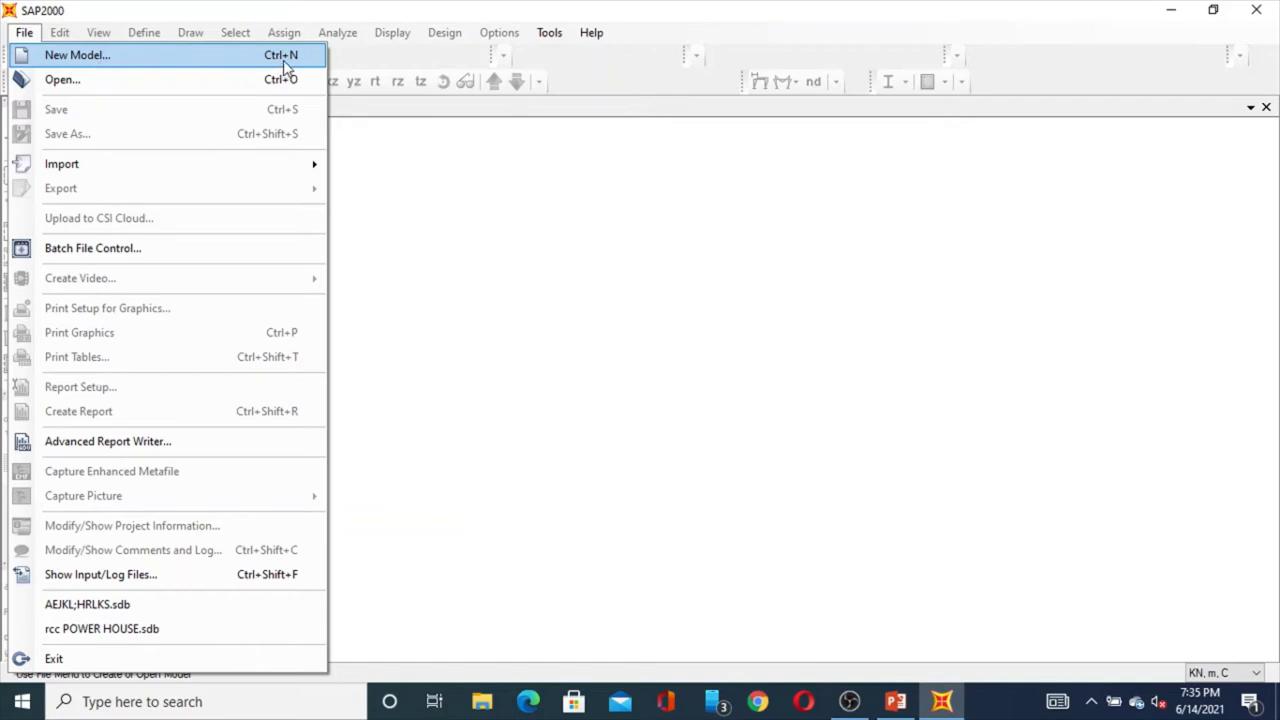
click(143, 60)
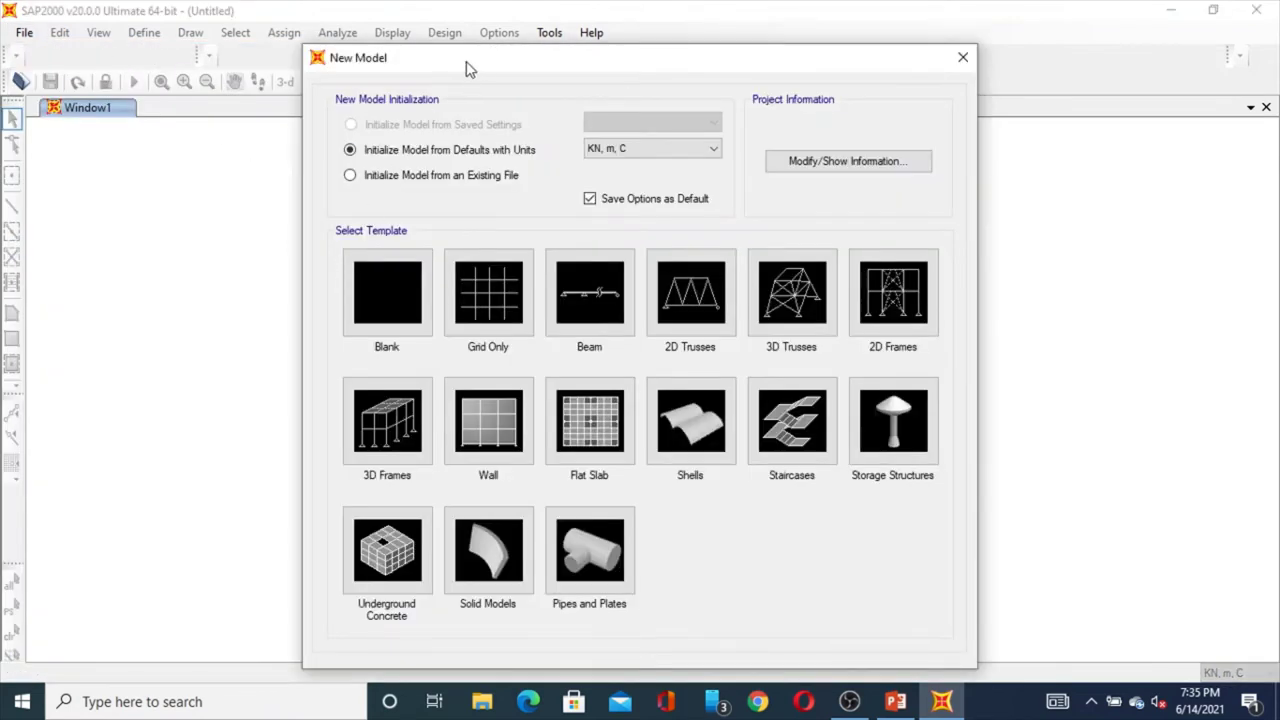
drag(466, 62, 353, 42)
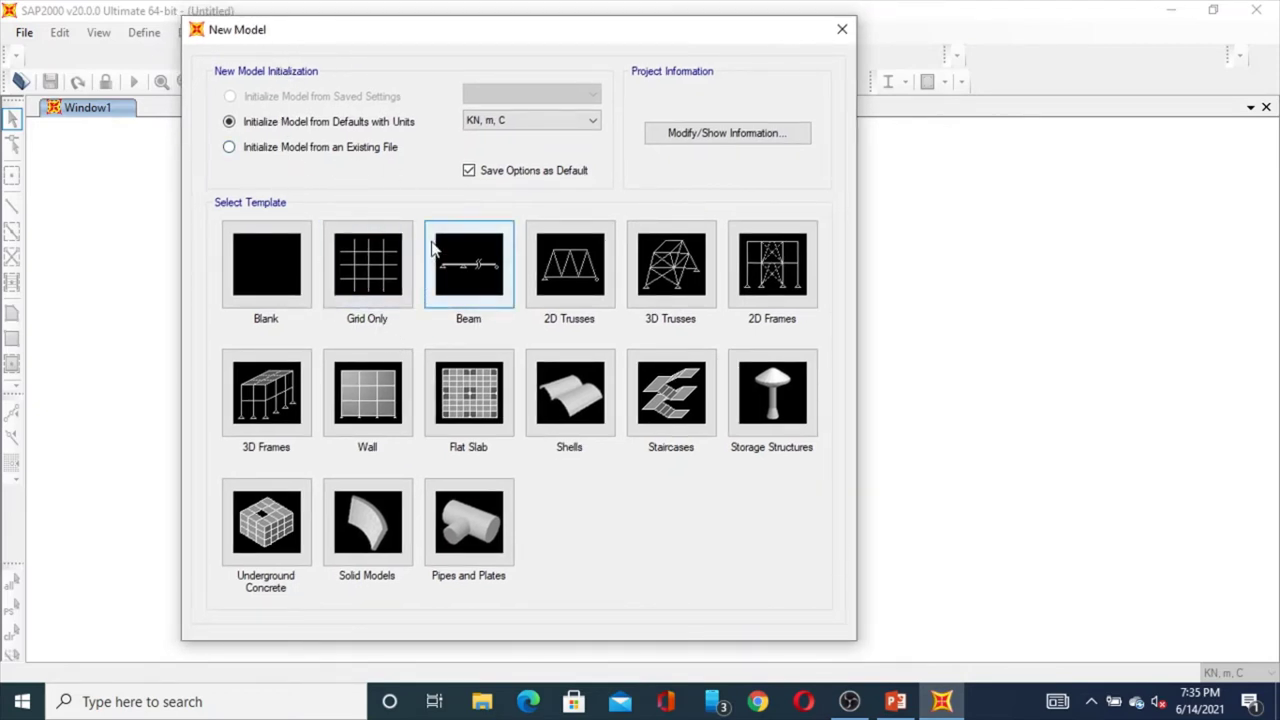
click(575, 121)
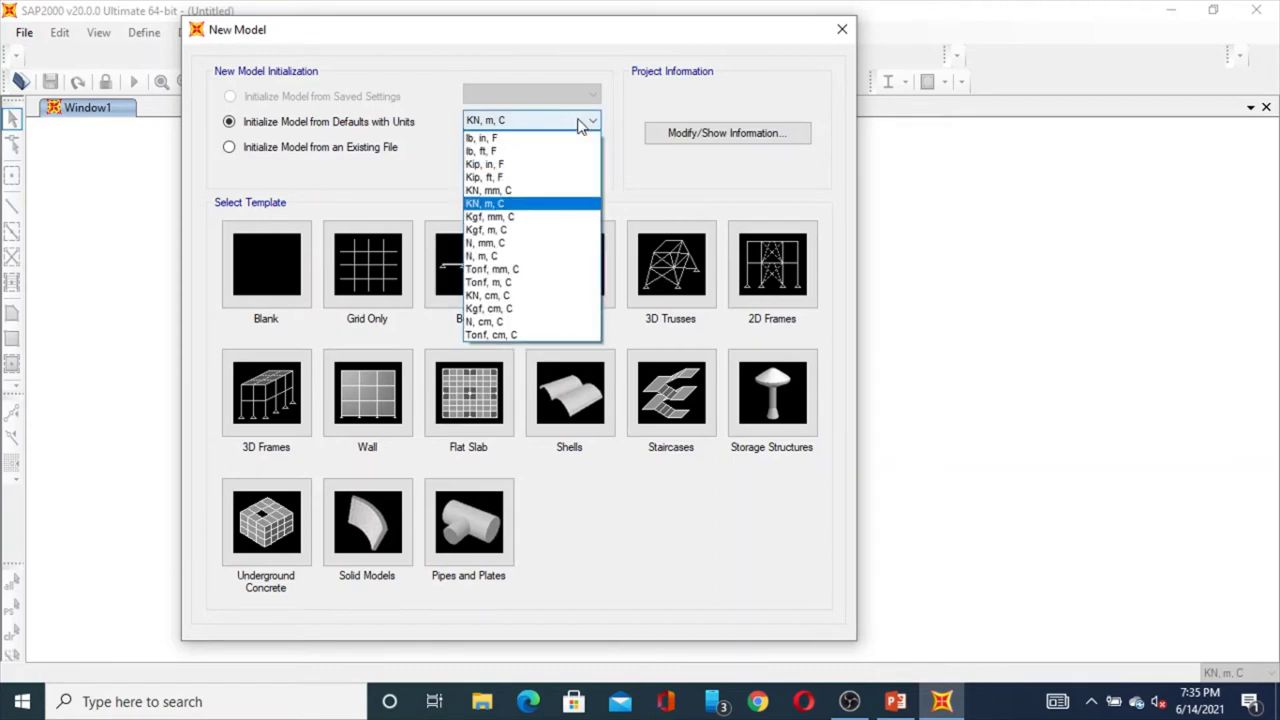
click(527, 204)
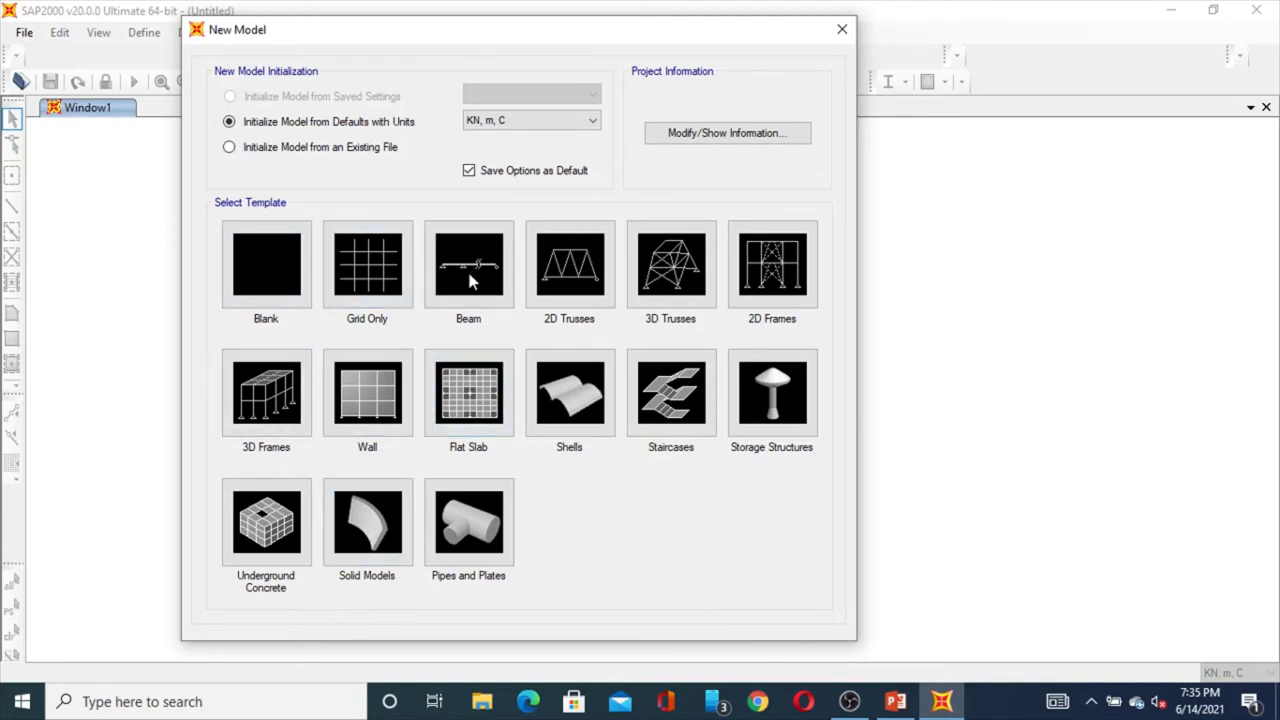
drag(505, 30, 519, 49)
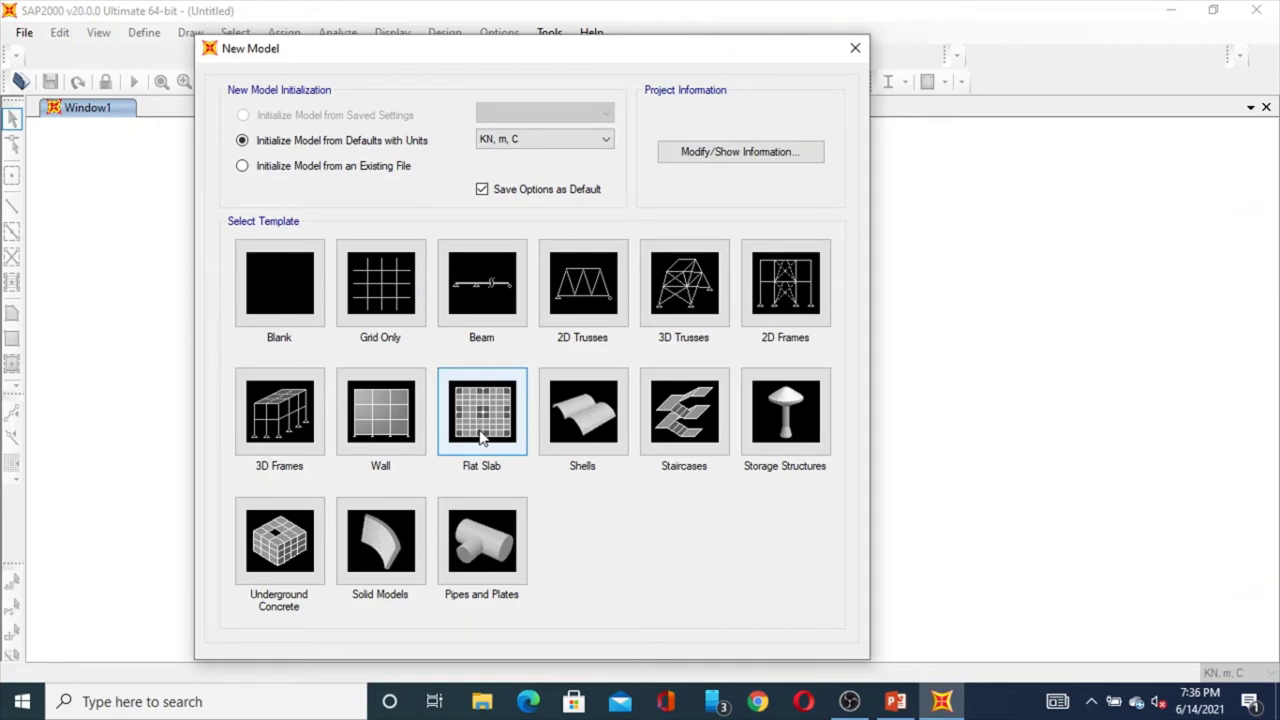
drag(493, 45, 474, 29)
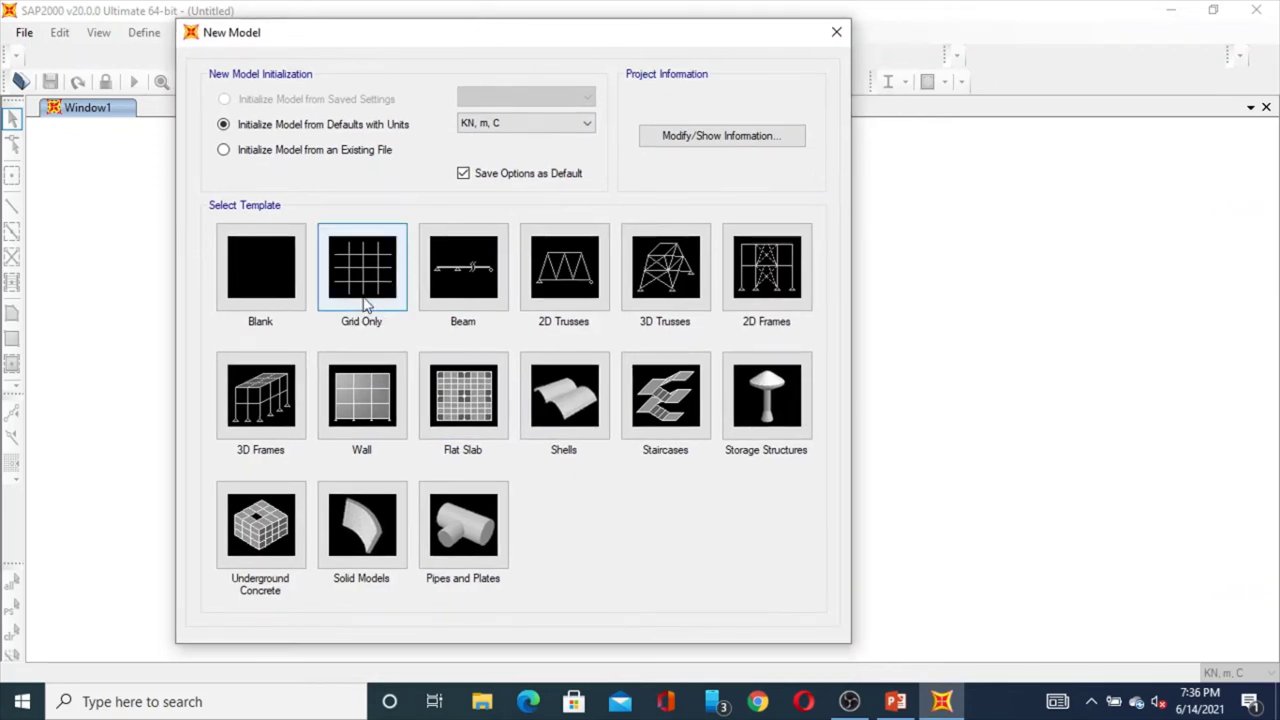
- Create a Grid Only model with 4, 4, 5 grid lines spaced 6, 6 and 3 m
click(365, 305)
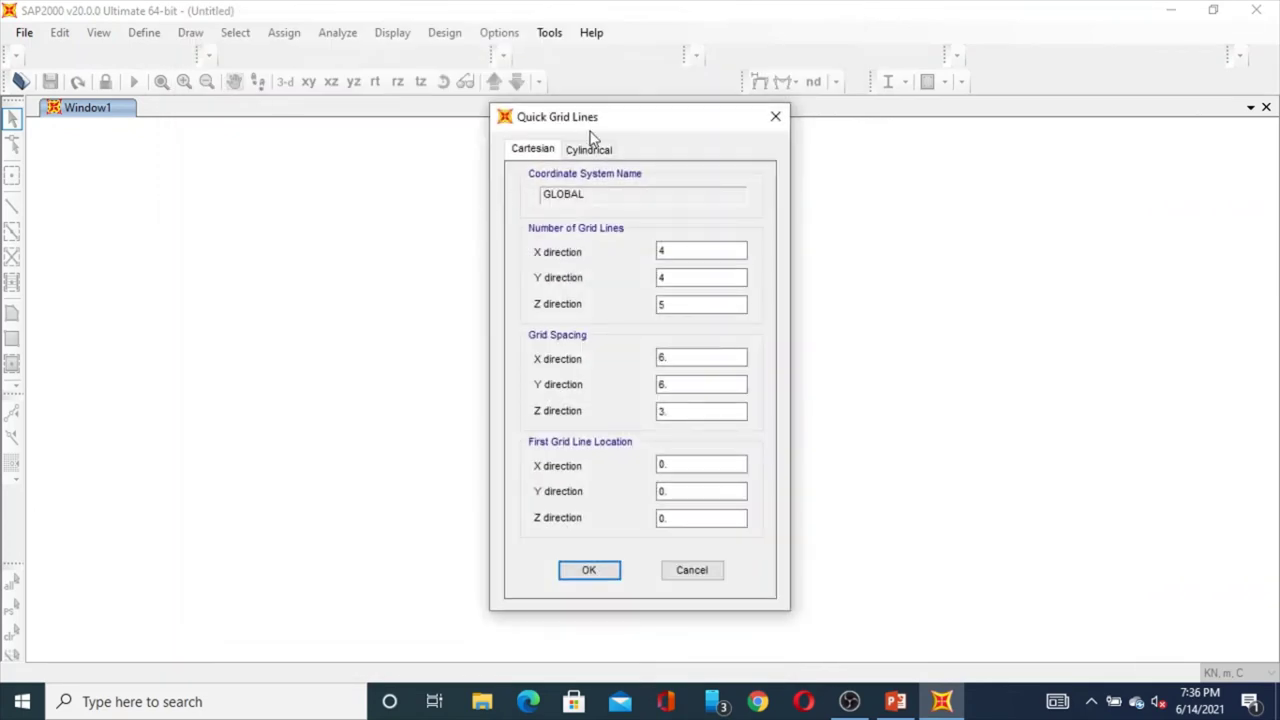
mouse_move(612, 127)
mouse_down()
mouse_move(530, 125)
mouse_move(598, 89)
mouse_up()
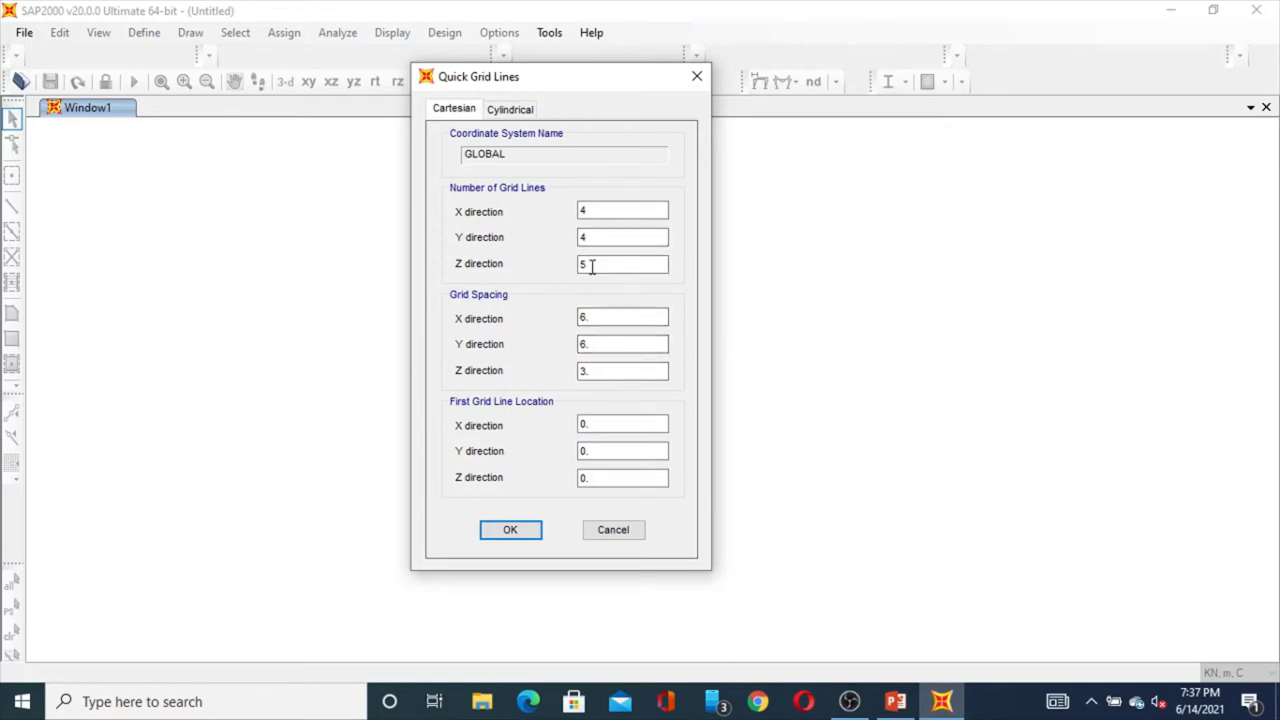
drag(563, 86, 579, 112)
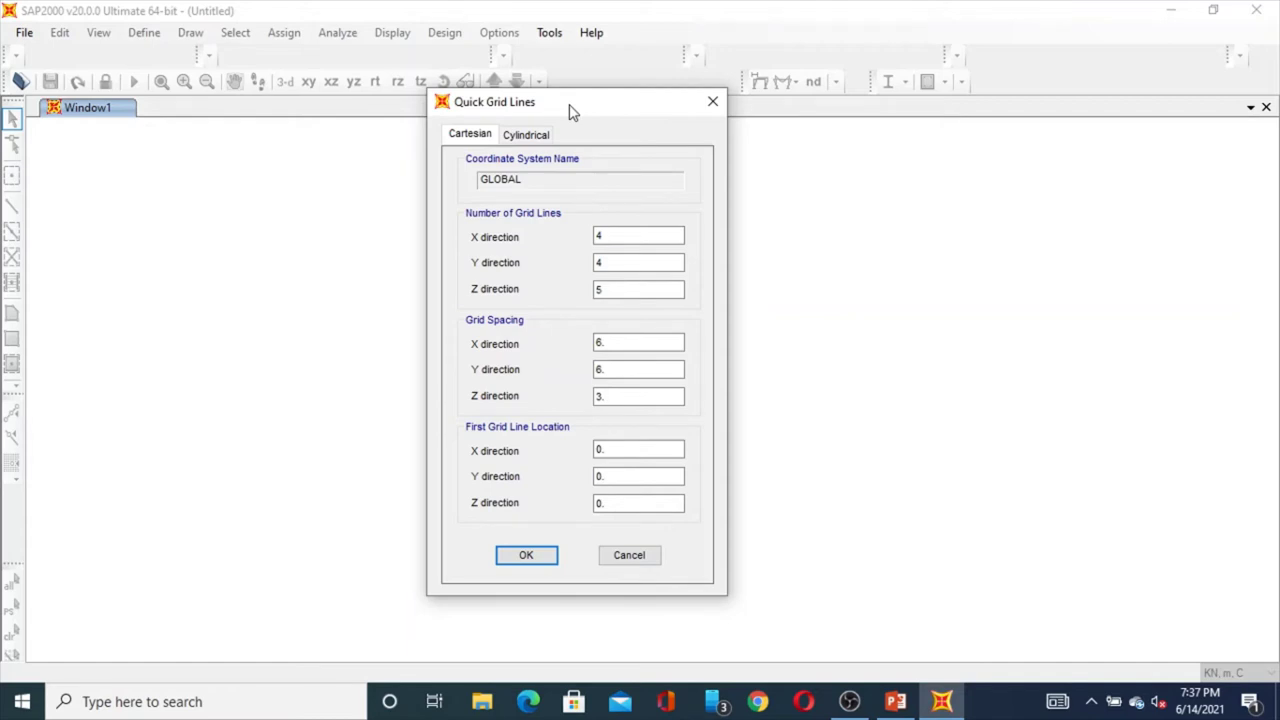
drag(572, 111, 613, 131)
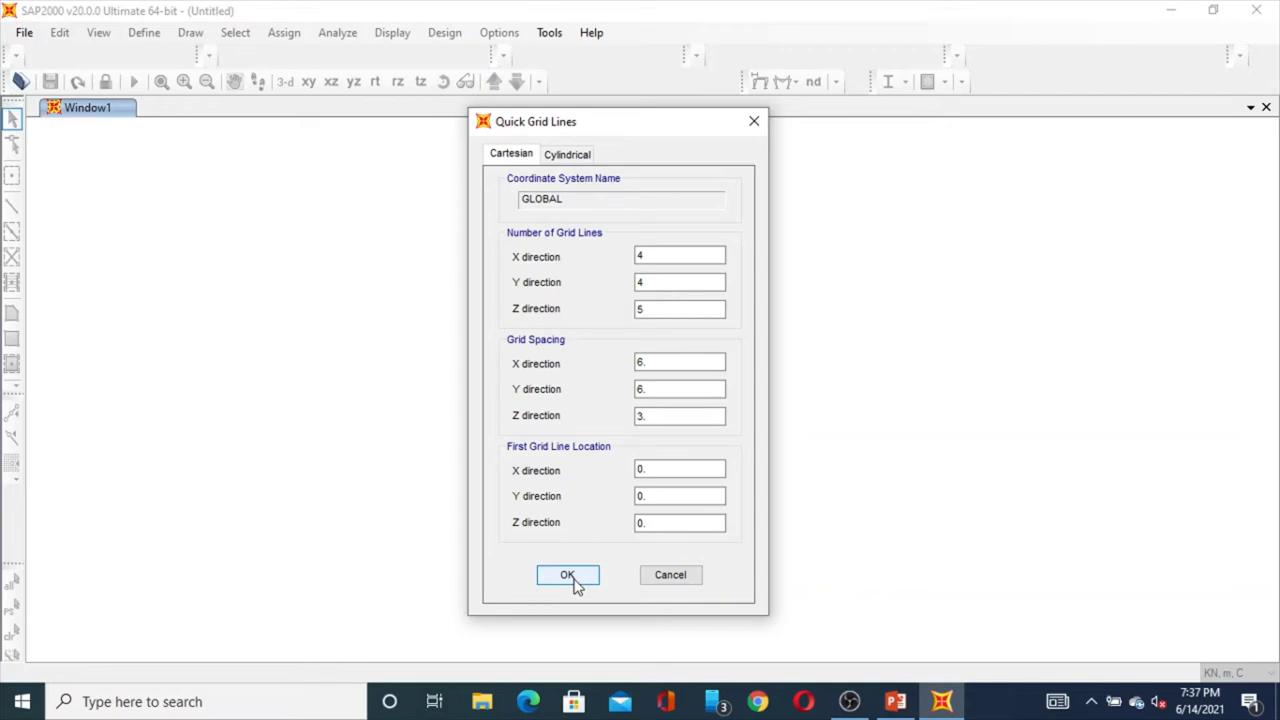
click(567, 577)
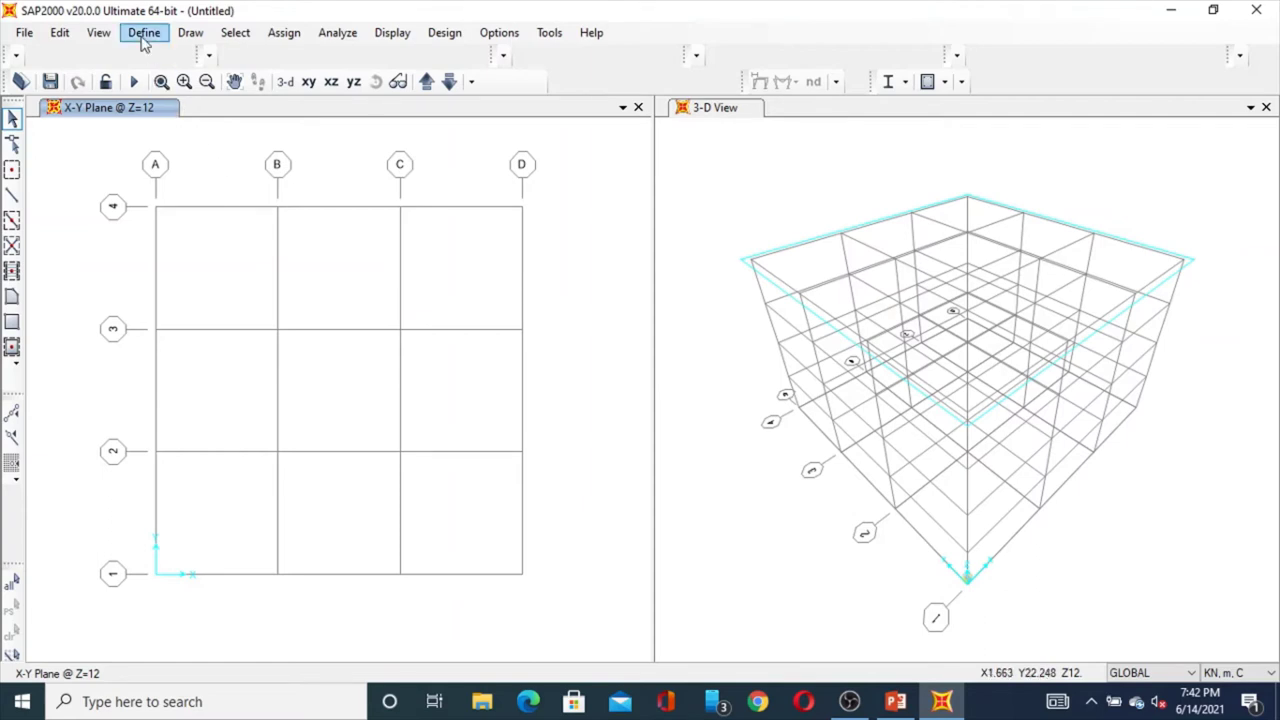
- Add an India-region steel material of grade Fe250 to the model's materials
click(145, 35)
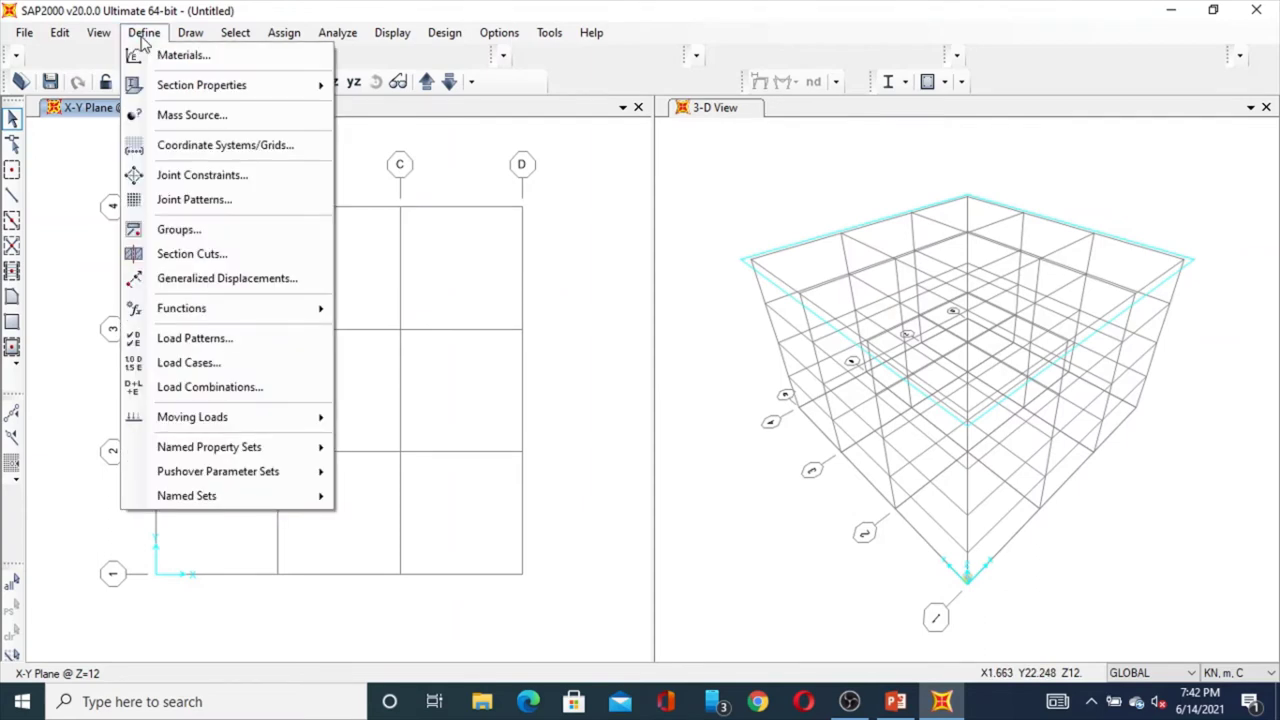
click(171, 57)
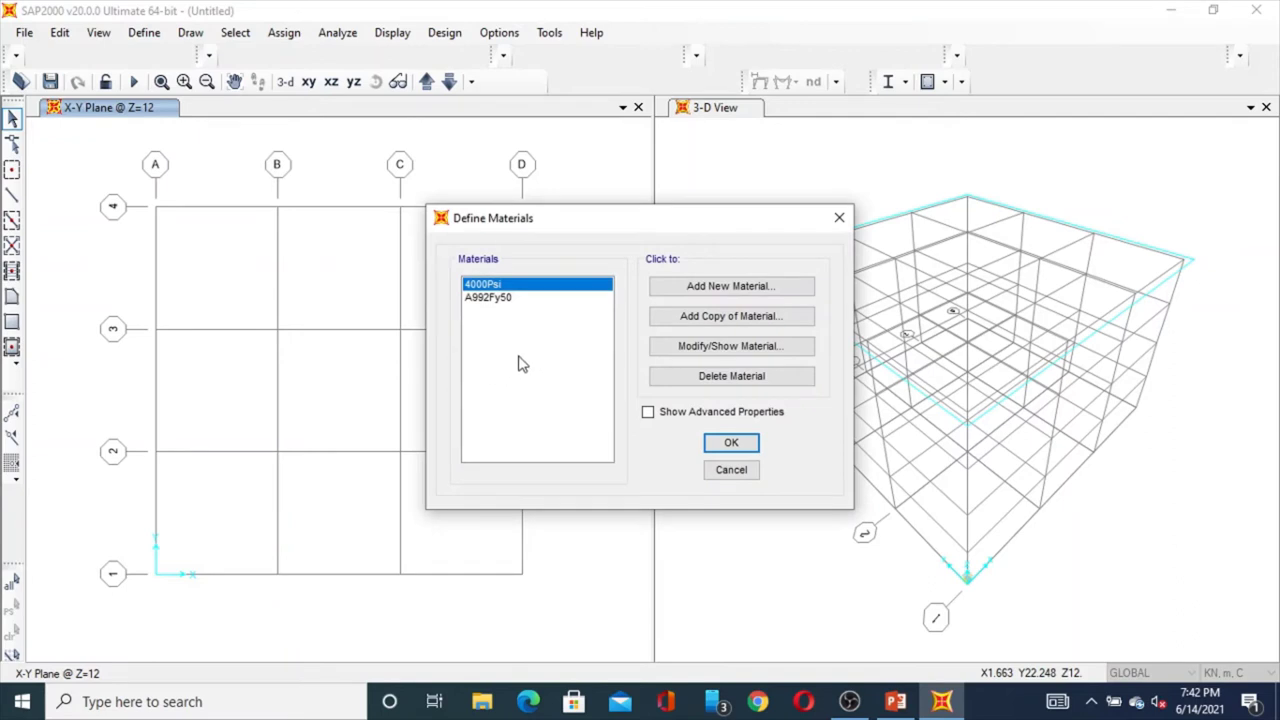
click(712, 296)
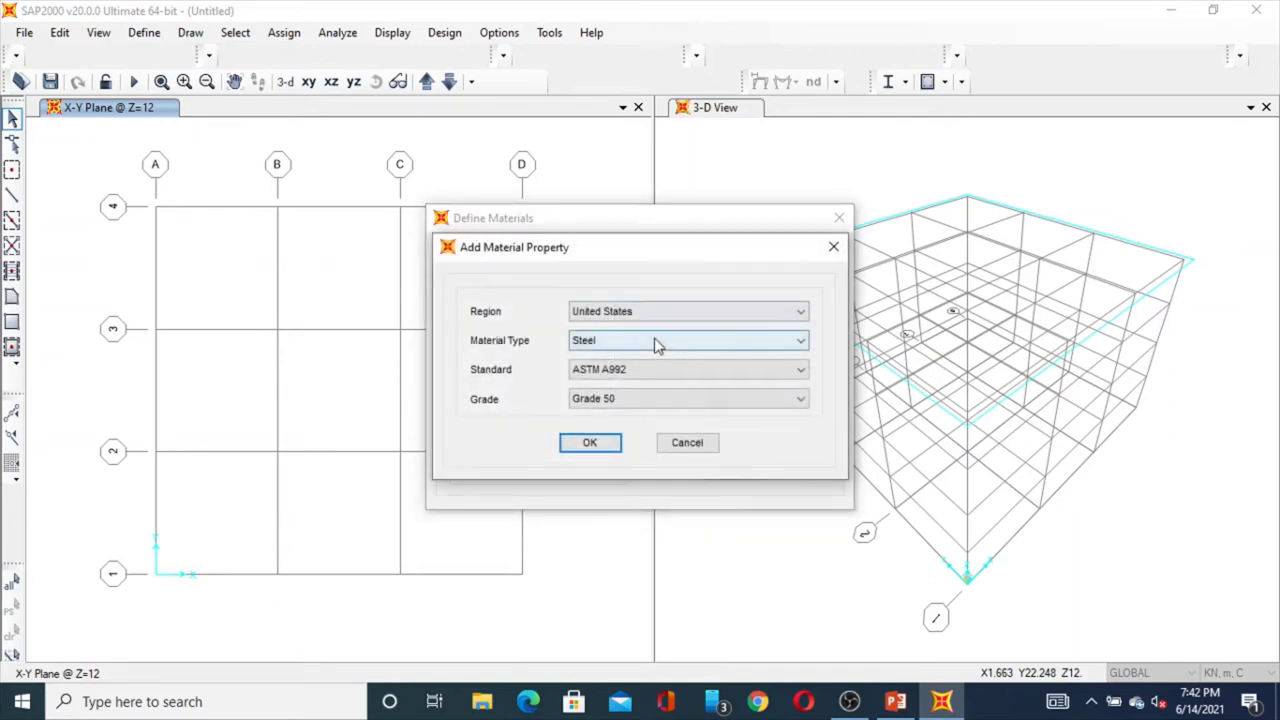
click(795, 314)
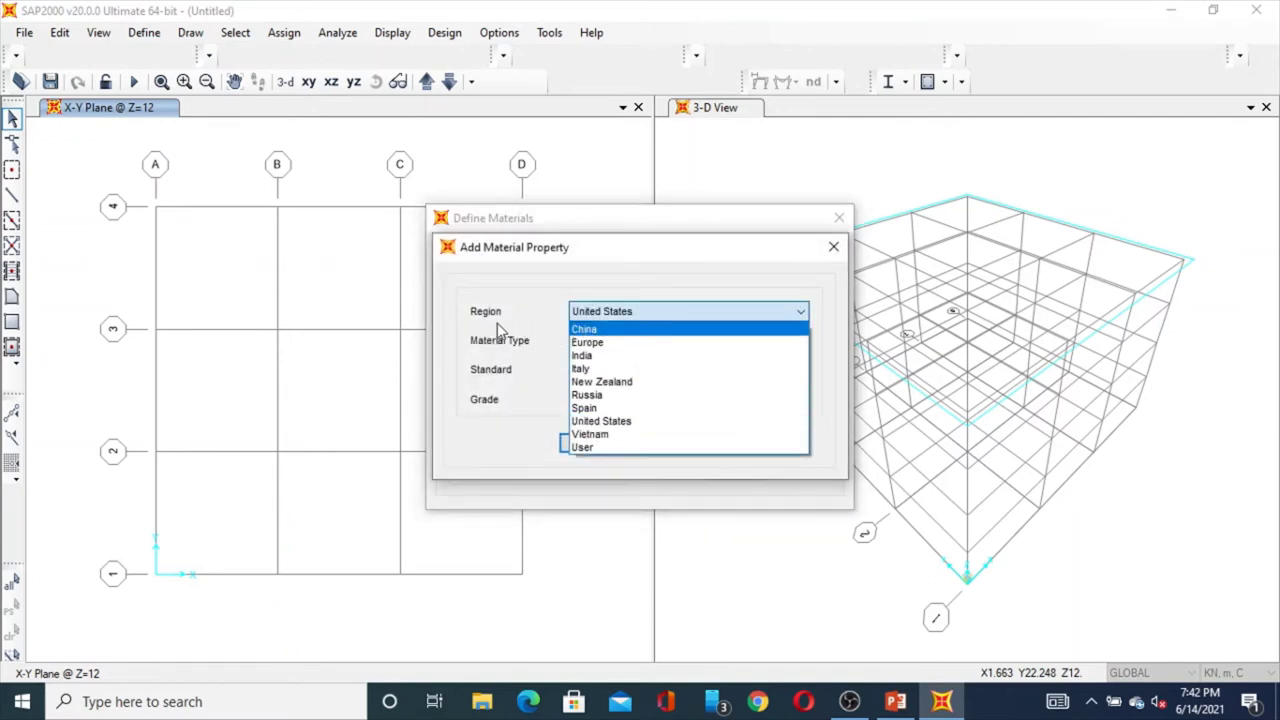
click(582, 355)
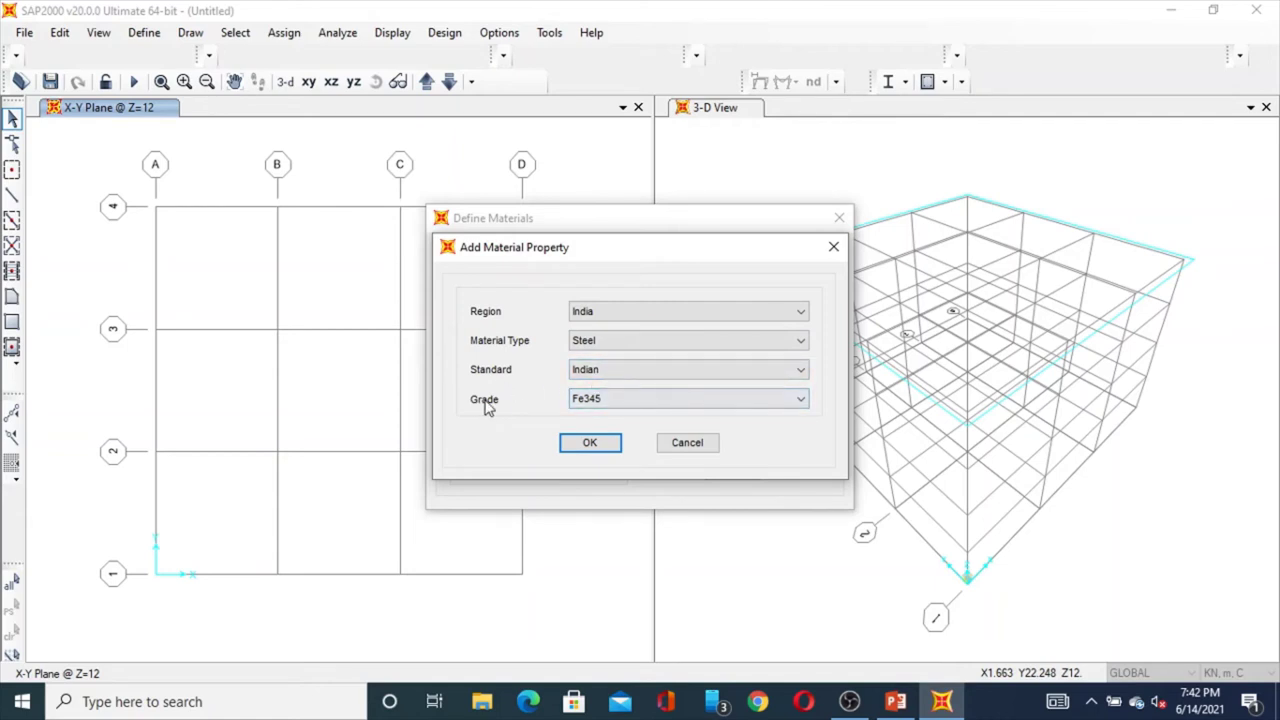
click(802, 402)
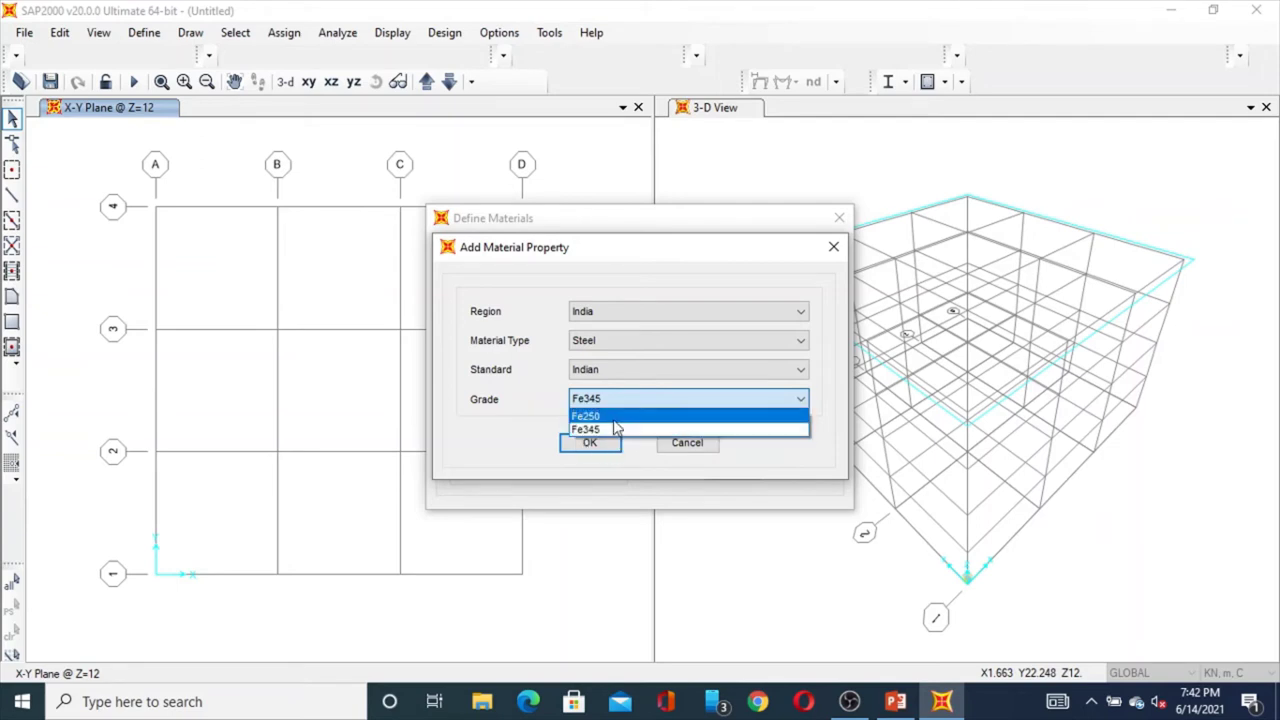
click(615, 418)
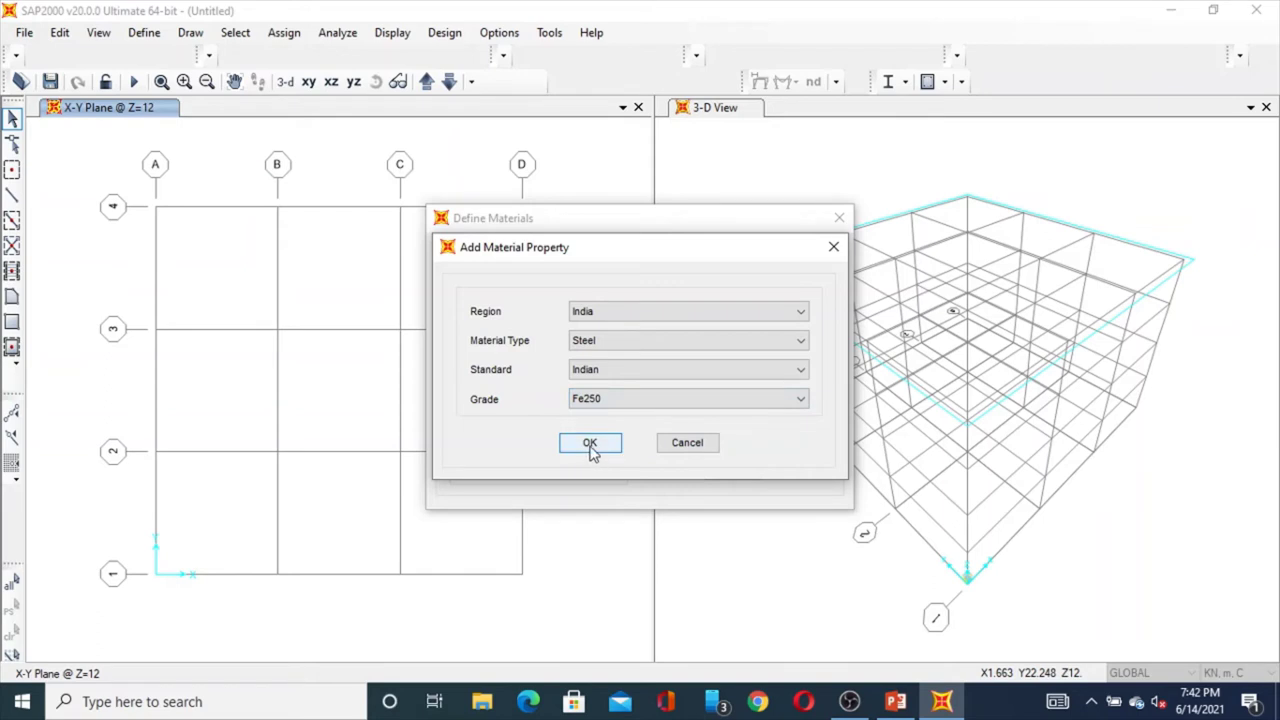
click(590, 447)
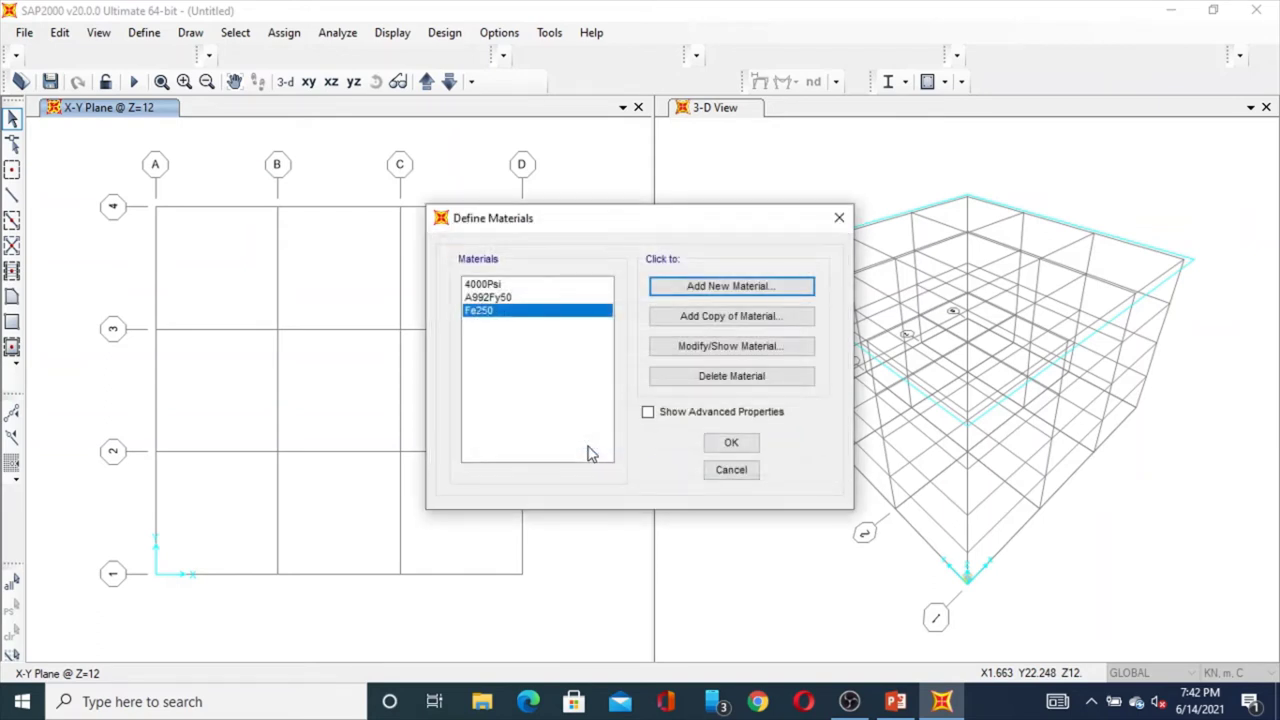
click(731, 446)
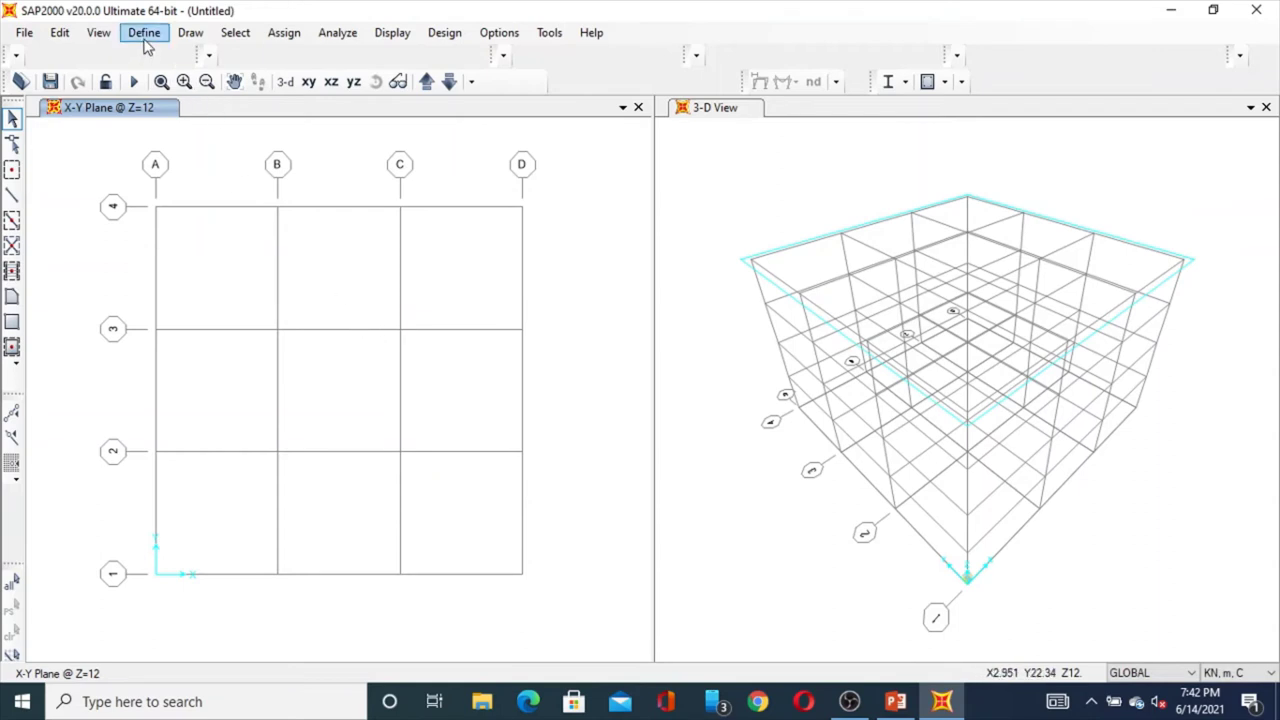
- Begin importing a Steel frame section from the Frame Properties dialog
click(145, 34)
mouse_move(201, 85)
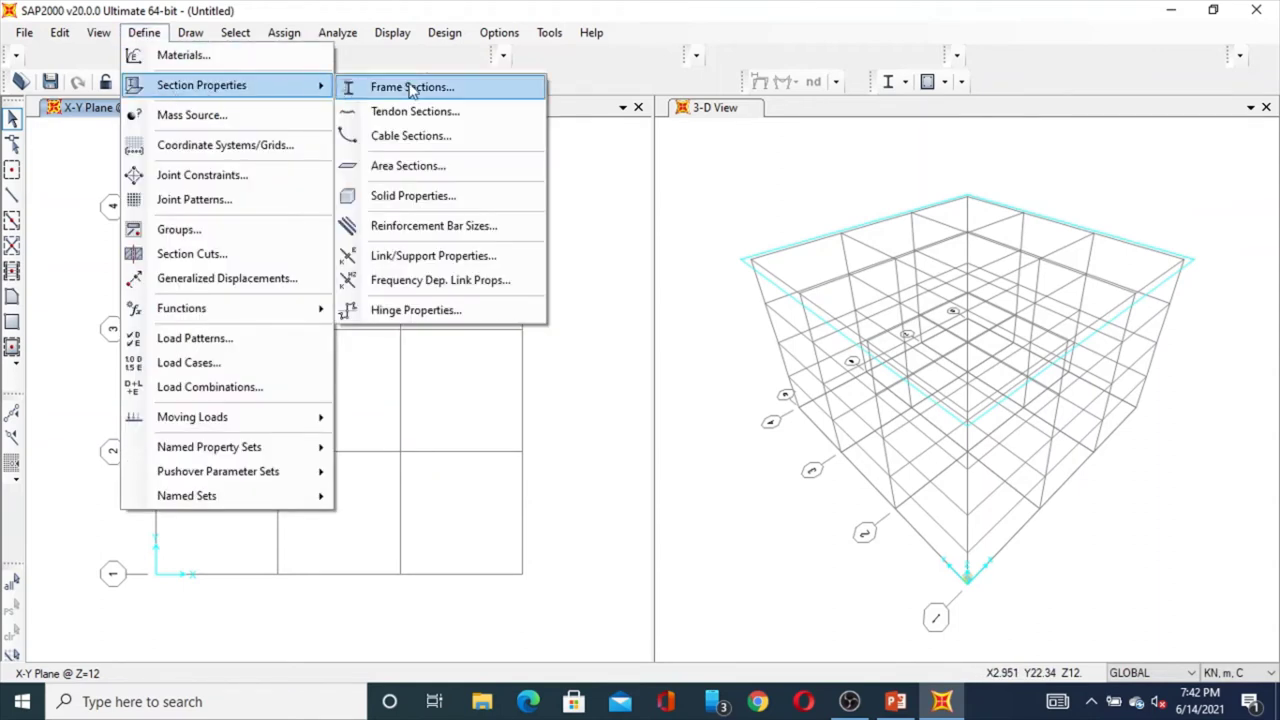
click(420, 92)
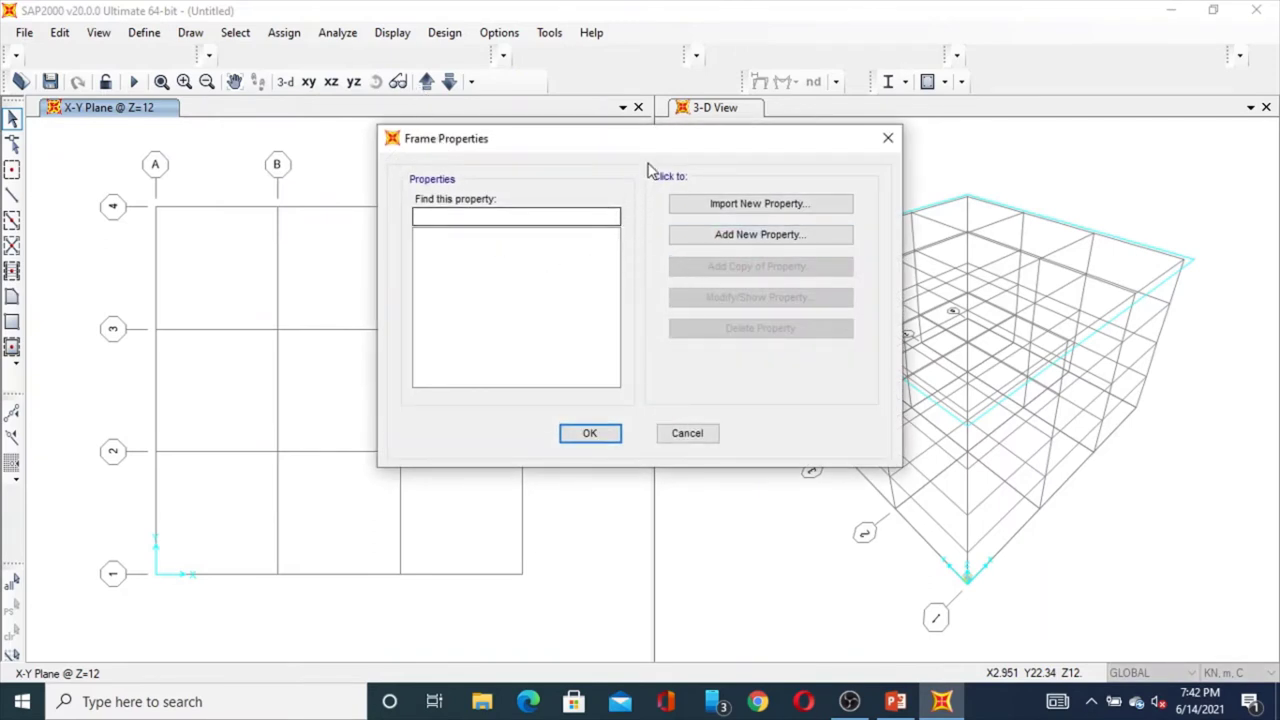
drag(646, 144, 532, 123)
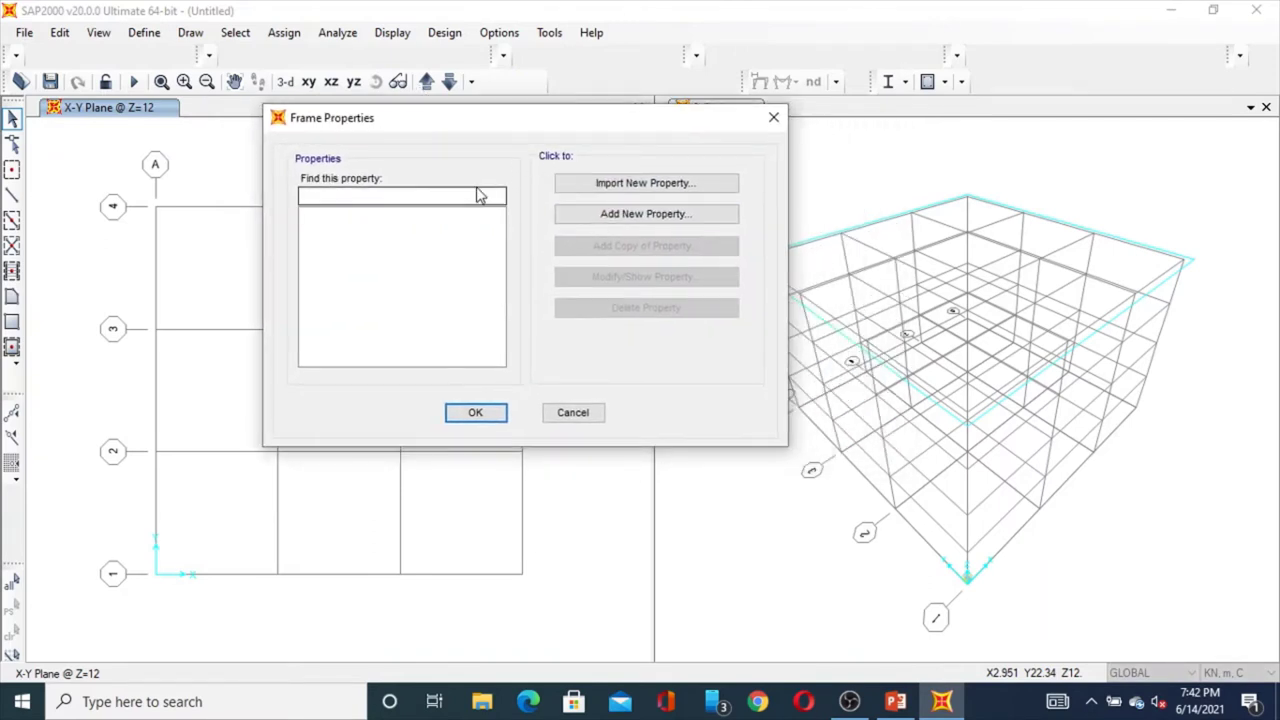
click(648, 188)
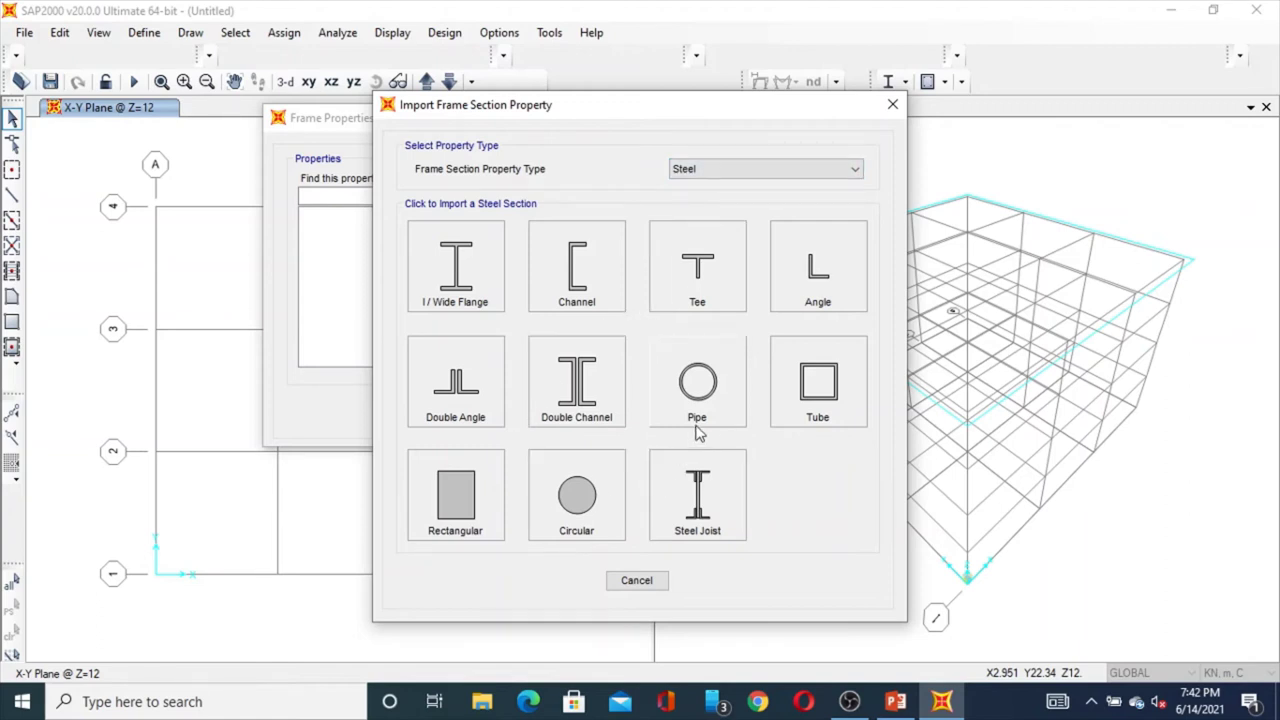
drag(650, 110, 726, 143)
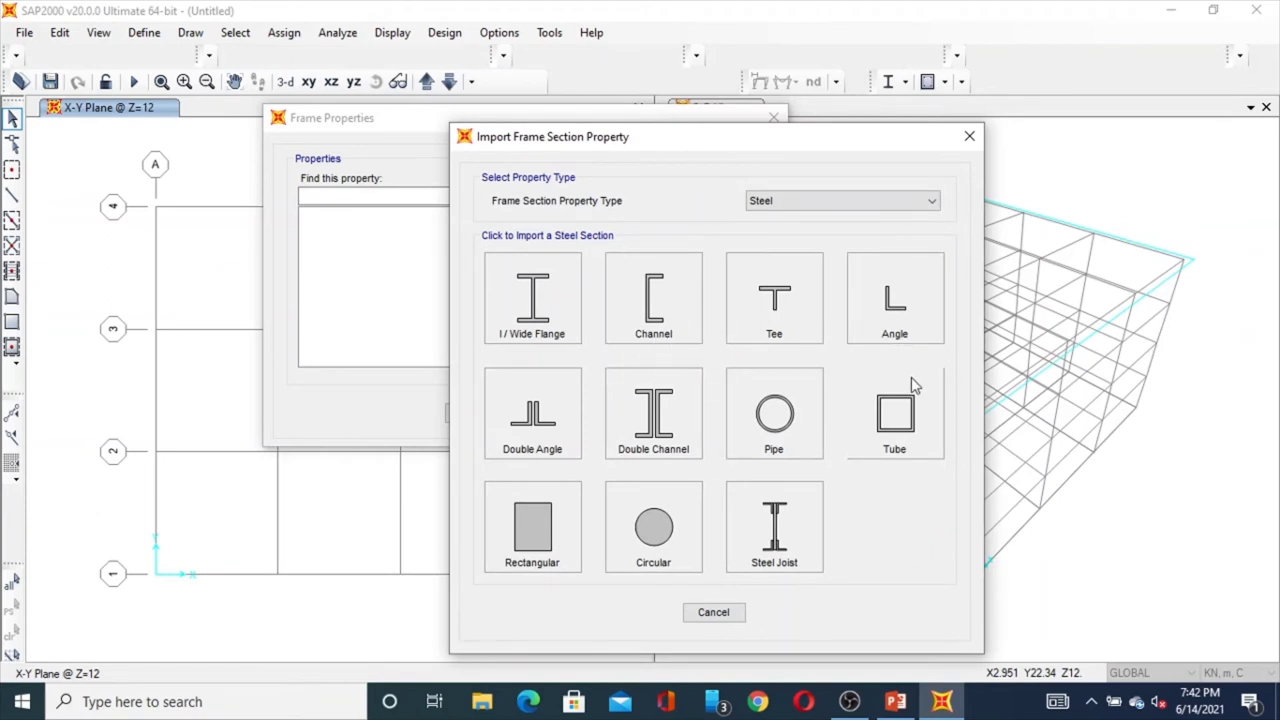
mouse_move(698, 147)
mouse_down()
mouse_move(745, 154)
mouse_move(773, 129)
mouse_up()
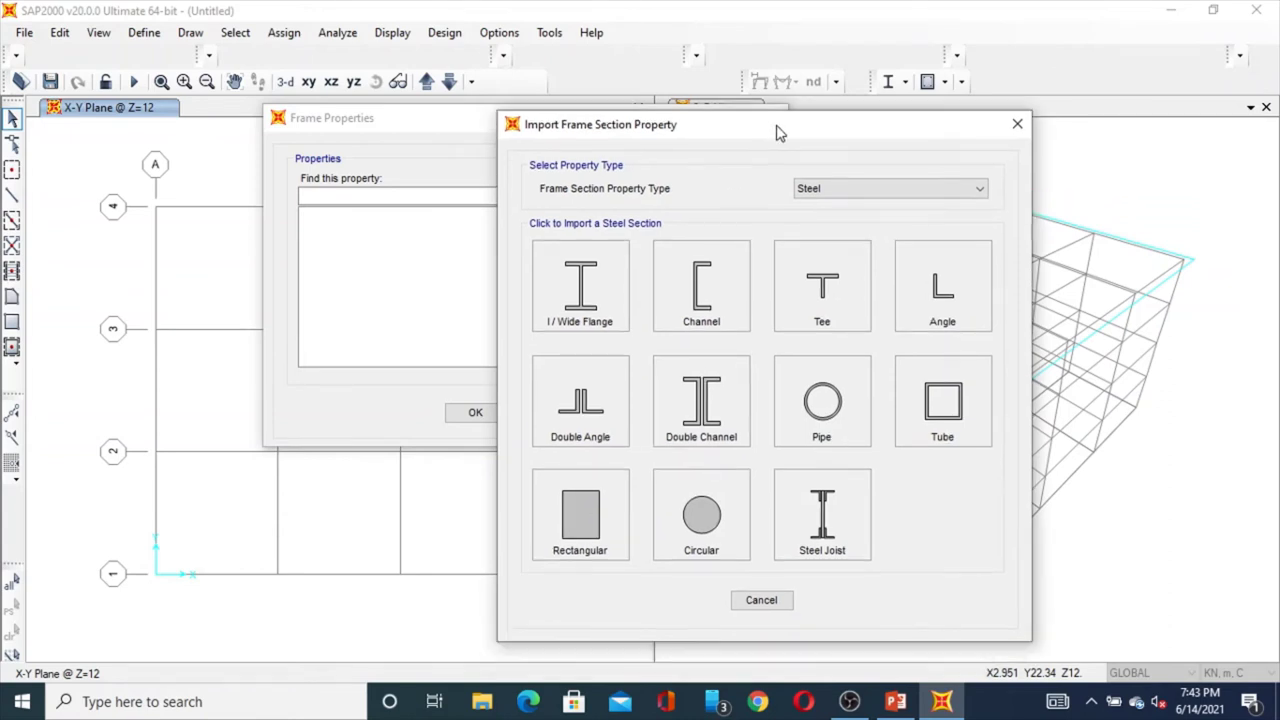
- Choose the Pipe shape and load sections from the Indian.pro library
click(838, 427)
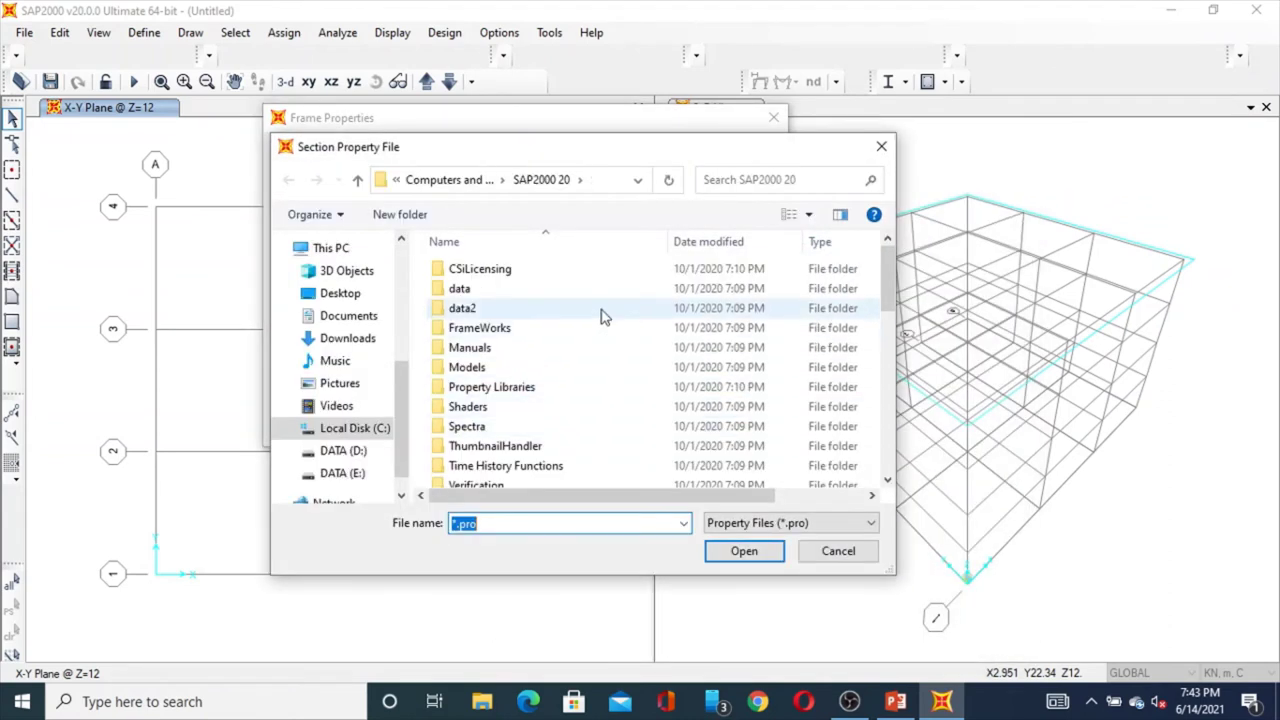
scroll(585, 317, down, 3)
scroll(580, 317, down, 1)
scroll(580, 329, down, 1)
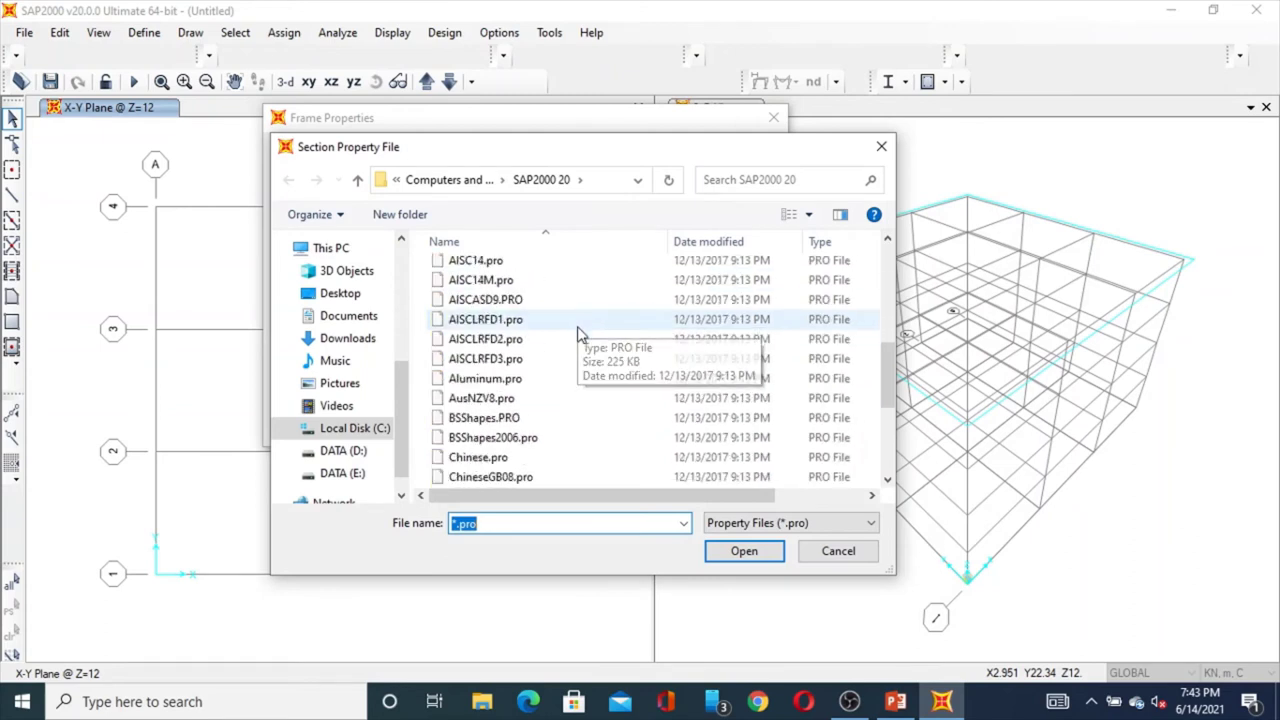
scroll(577, 345, down, 1)
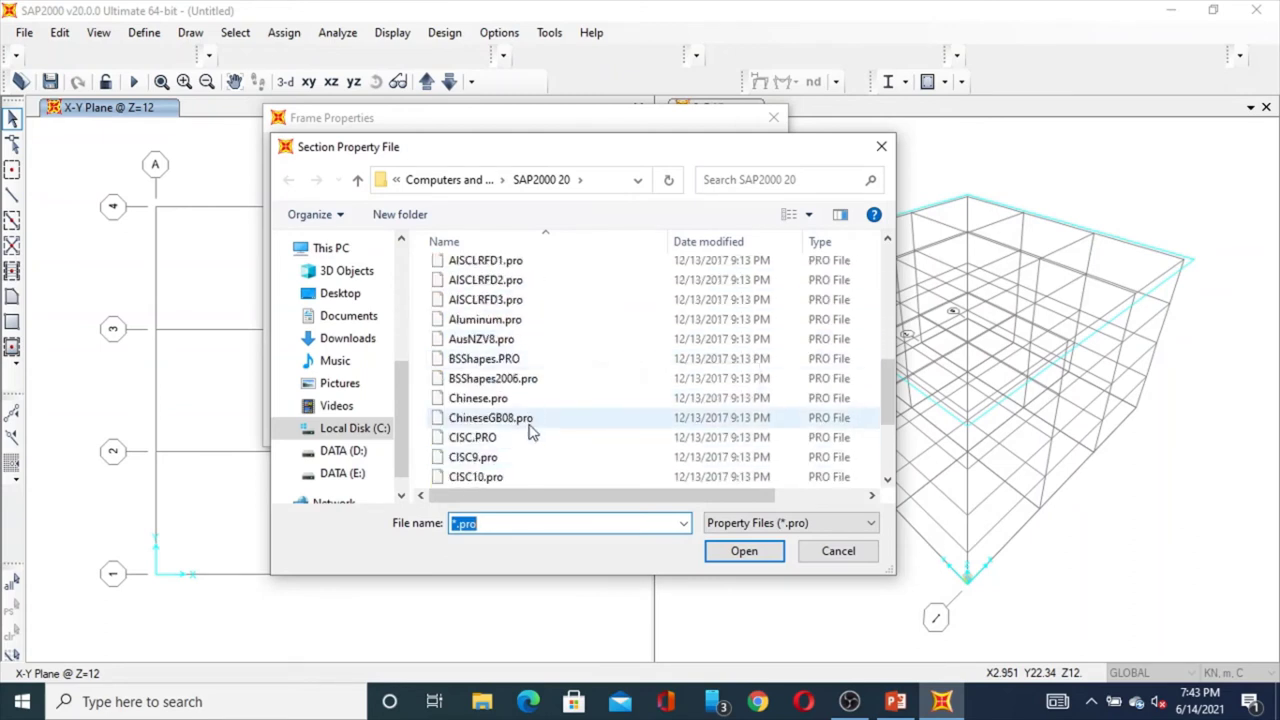
scroll(508, 405, down, 1)
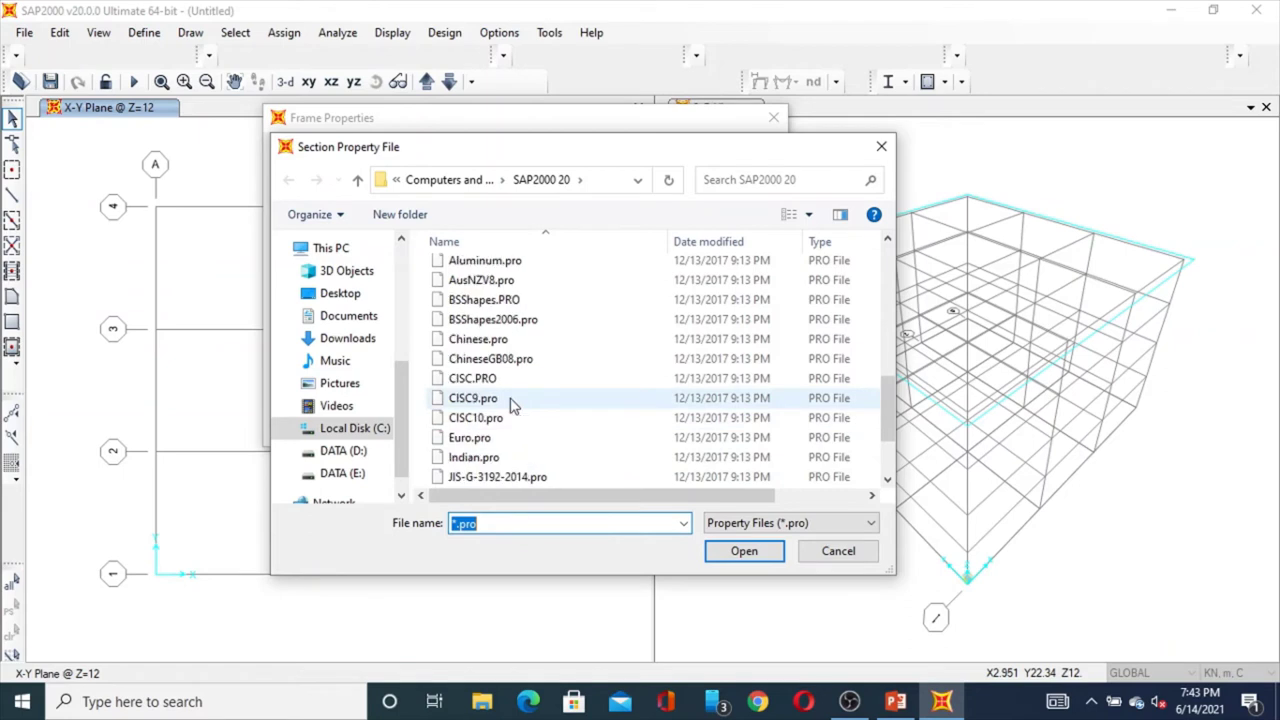
scroll(510, 405, down, 1)
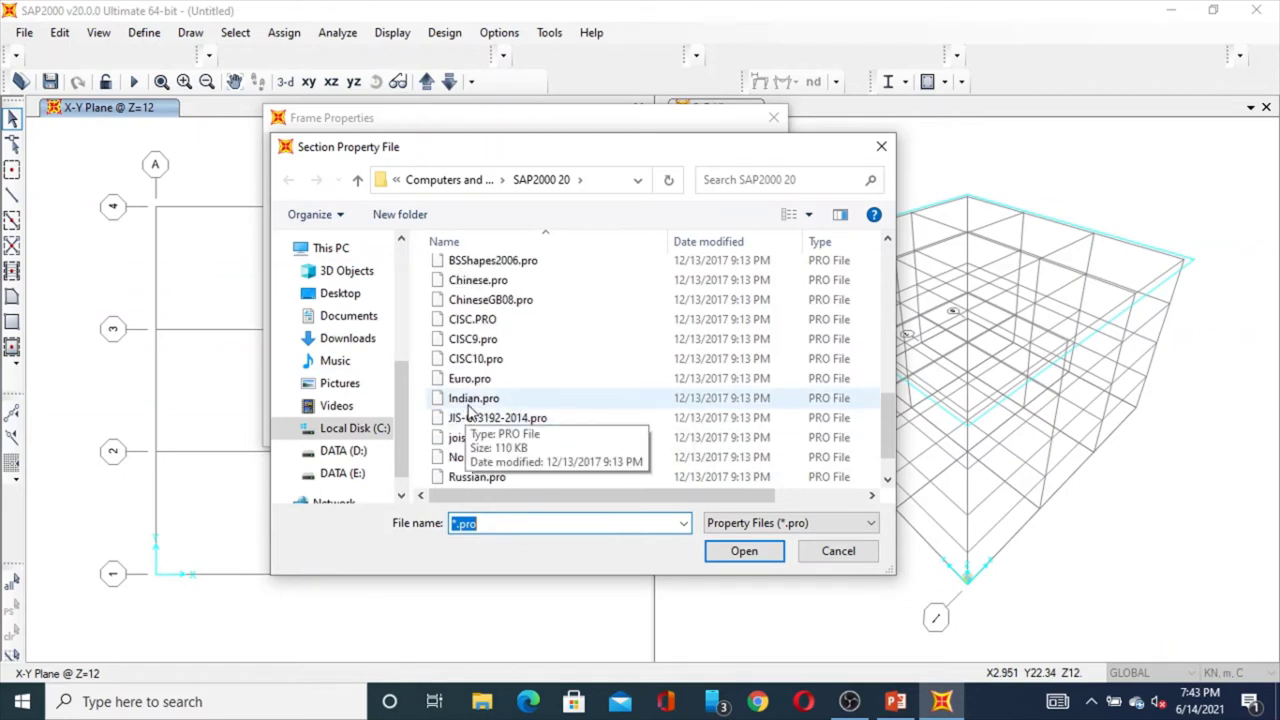
click(470, 404)
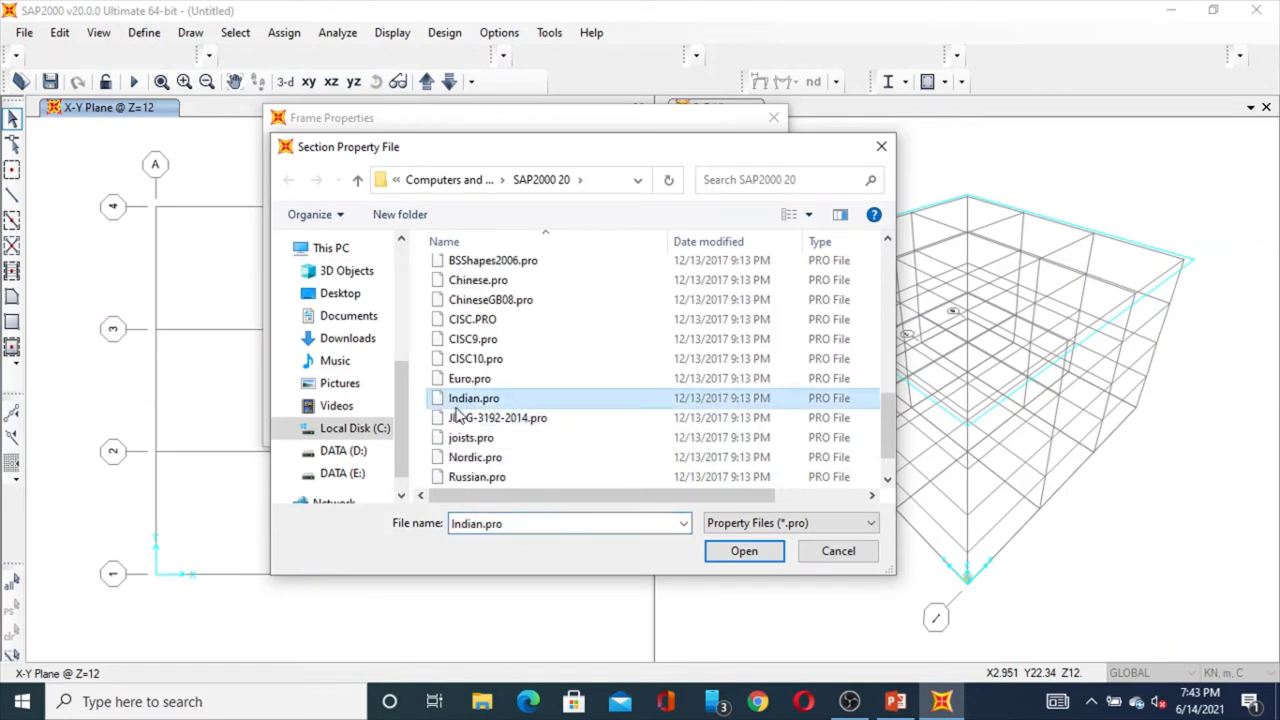
click(736, 555)
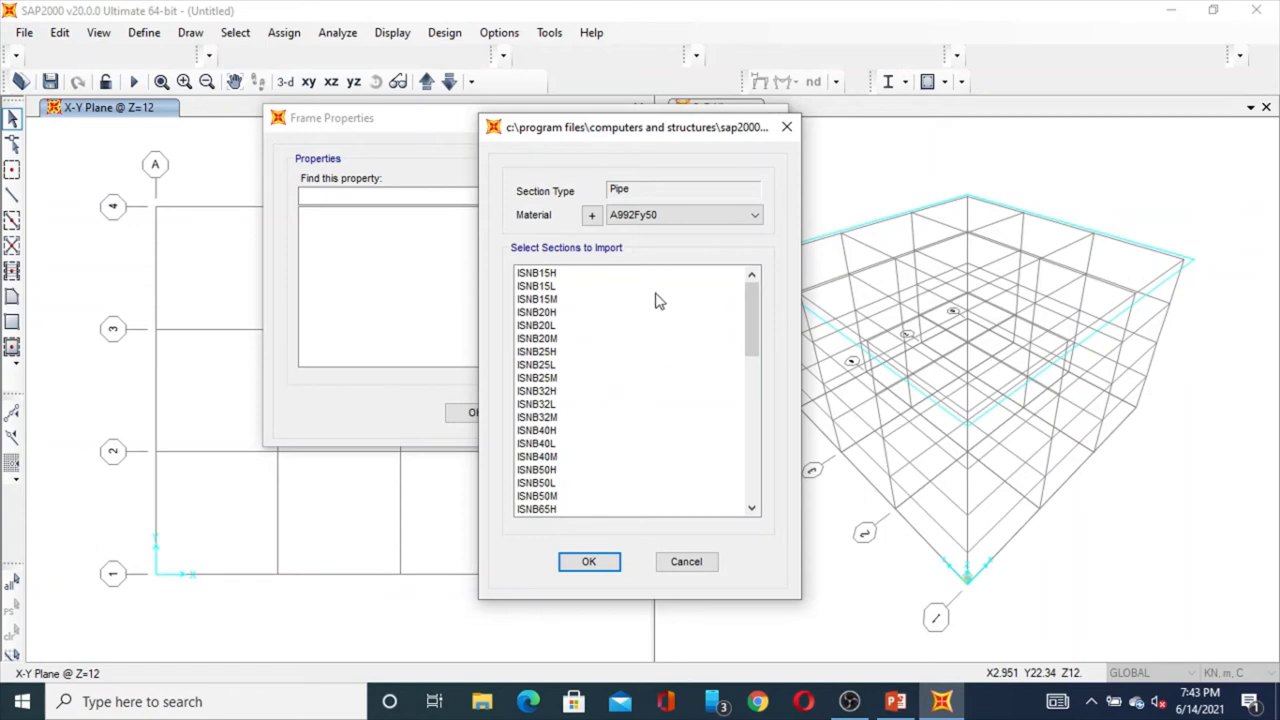
- Import pipe sections ISNB40M, 50M, 65M, 80M, 90M, 100M and 110M in Fe250
click(754, 215)
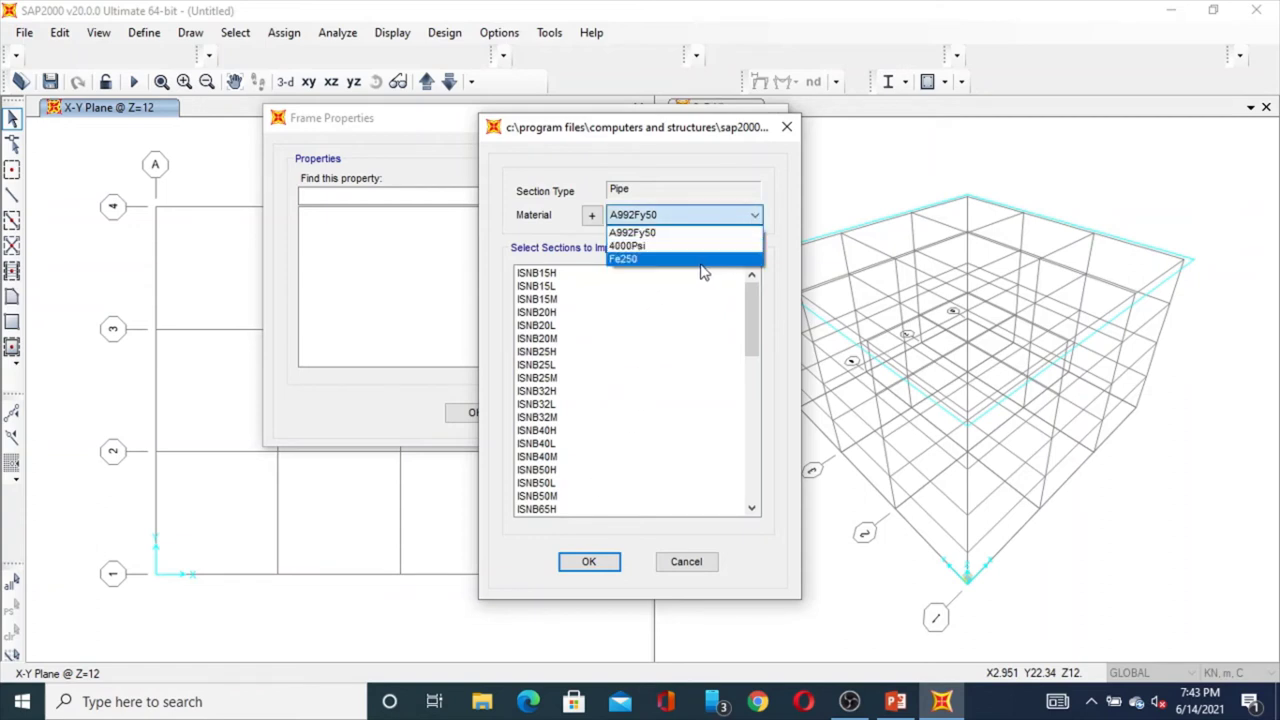
click(701, 260)
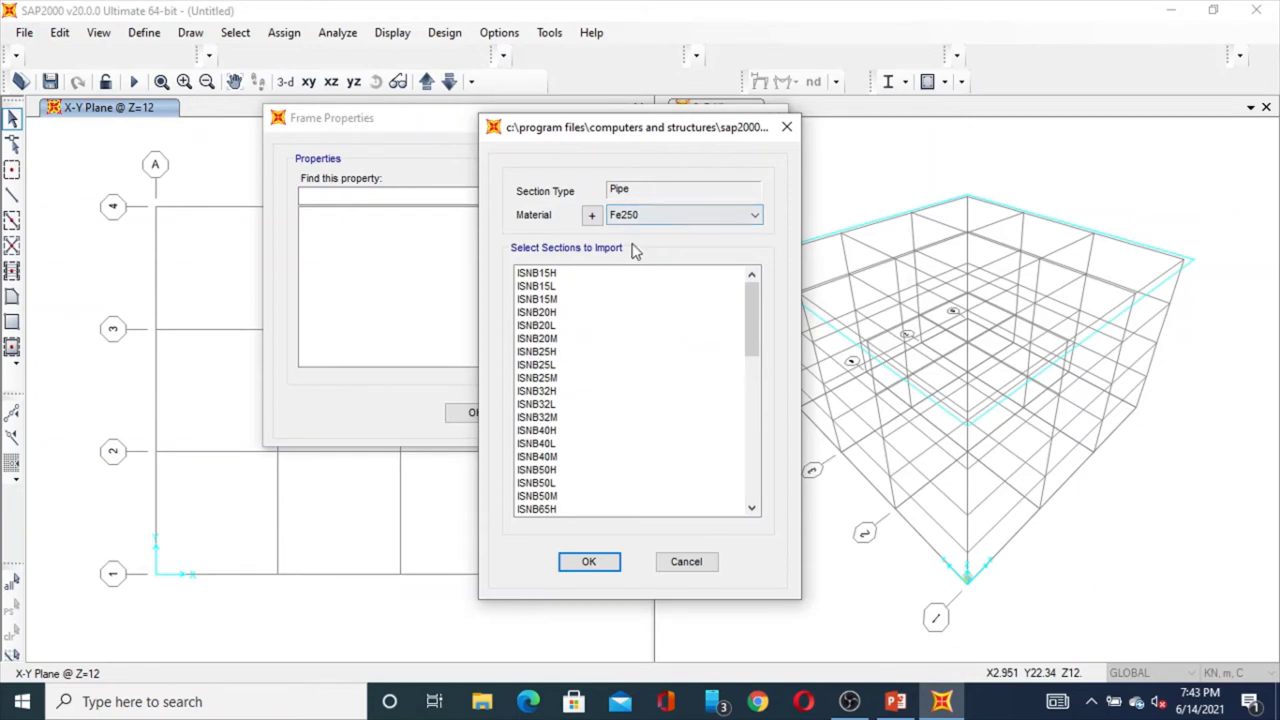
click(552, 456)
ctrl+click(552, 496)
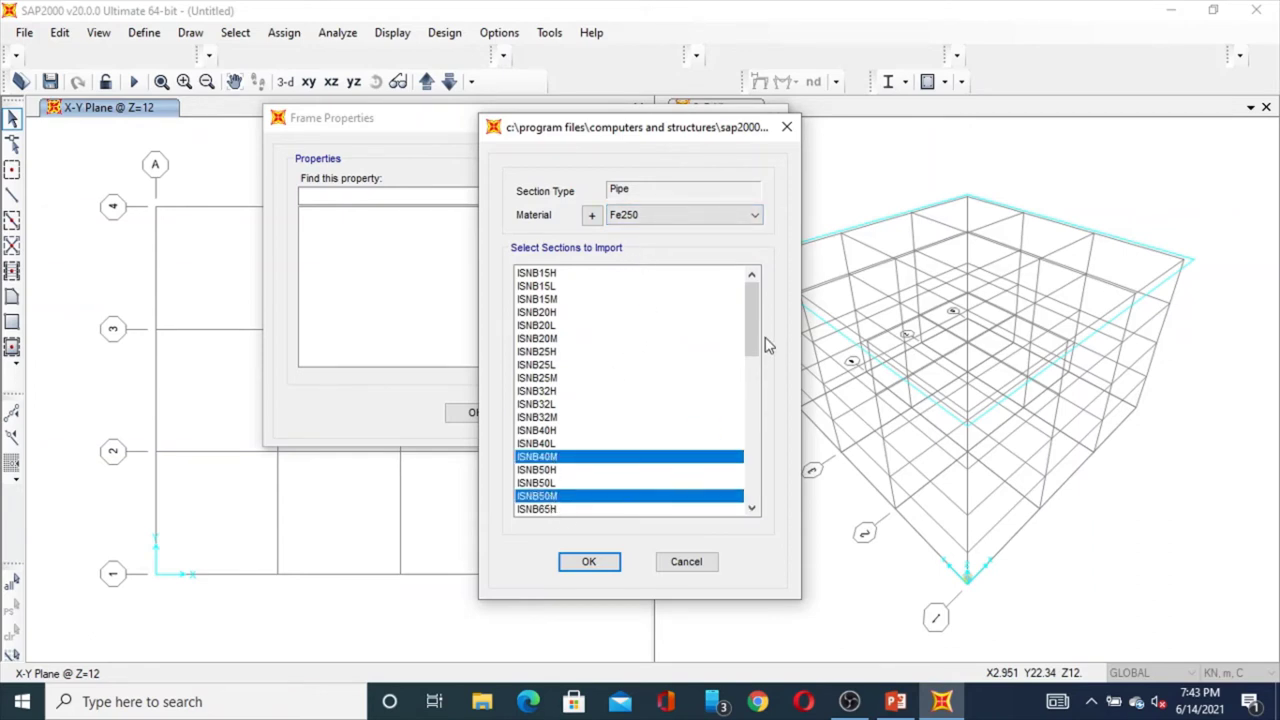
drag(755, 345, 757, 398)
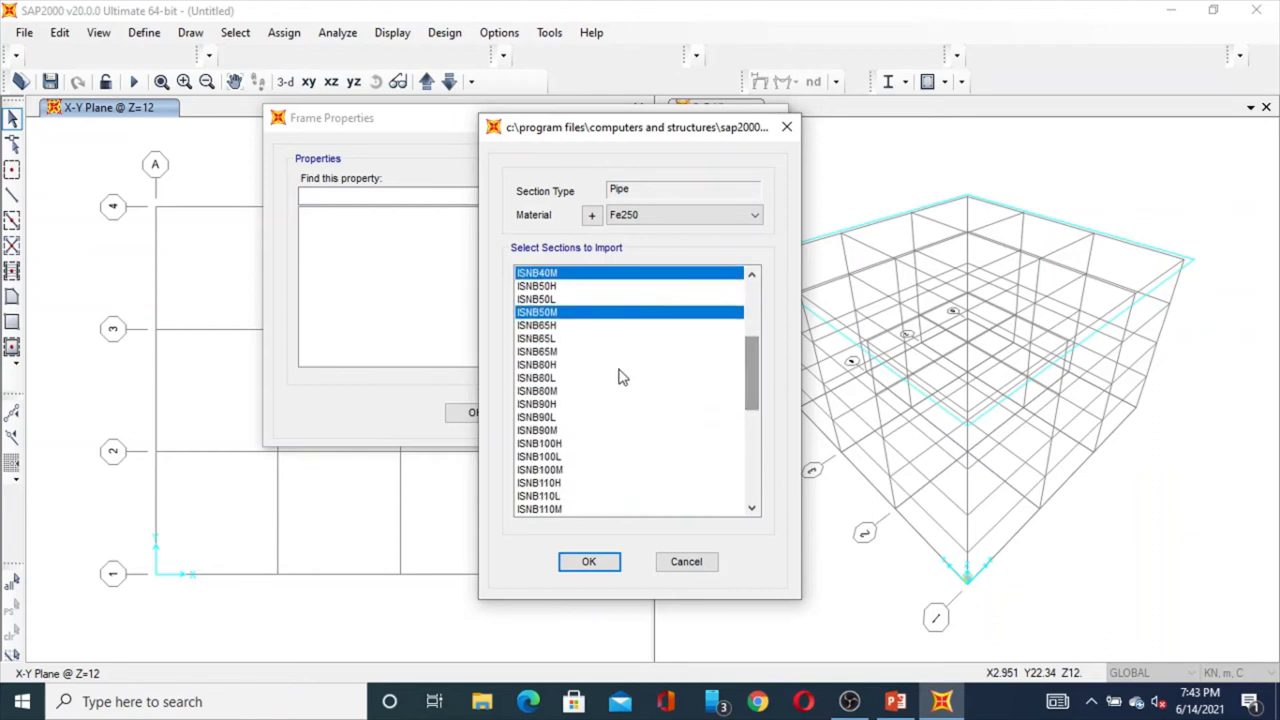
ctrl+click(568, 352)
ctrl+click(555, 392)
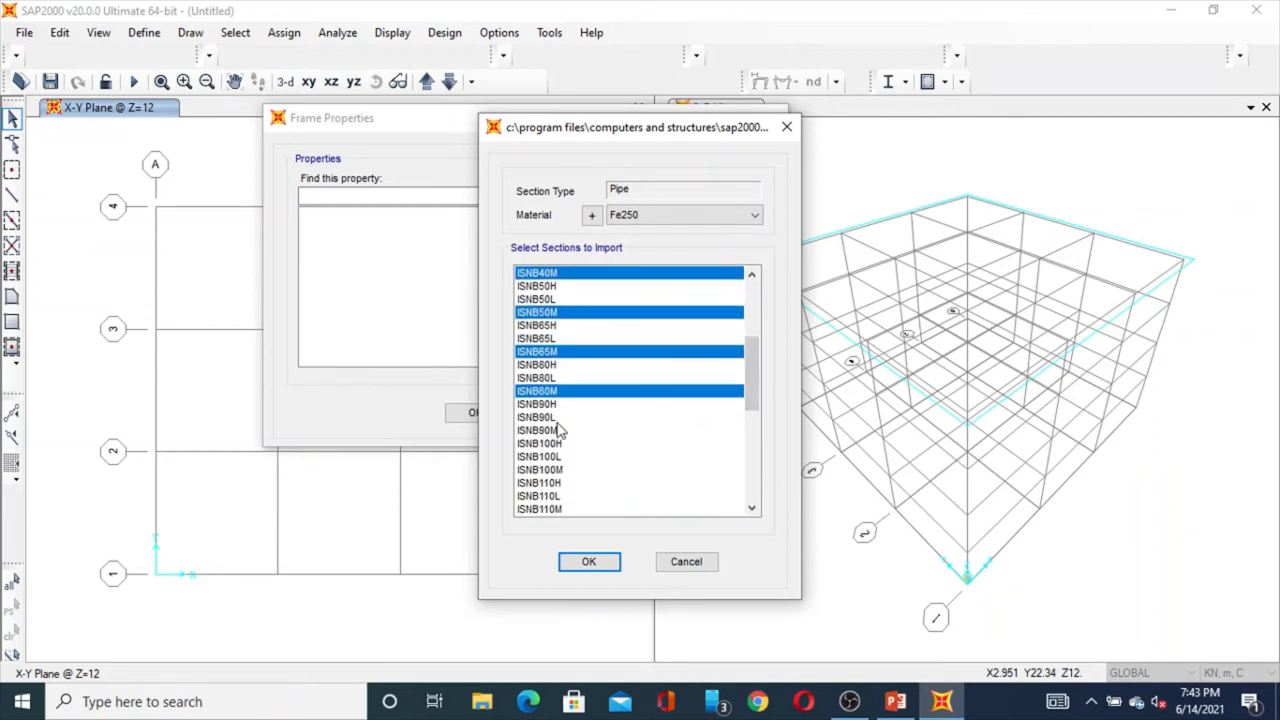
ctrl+click(560, 430)
ctrl+click(558, 470)
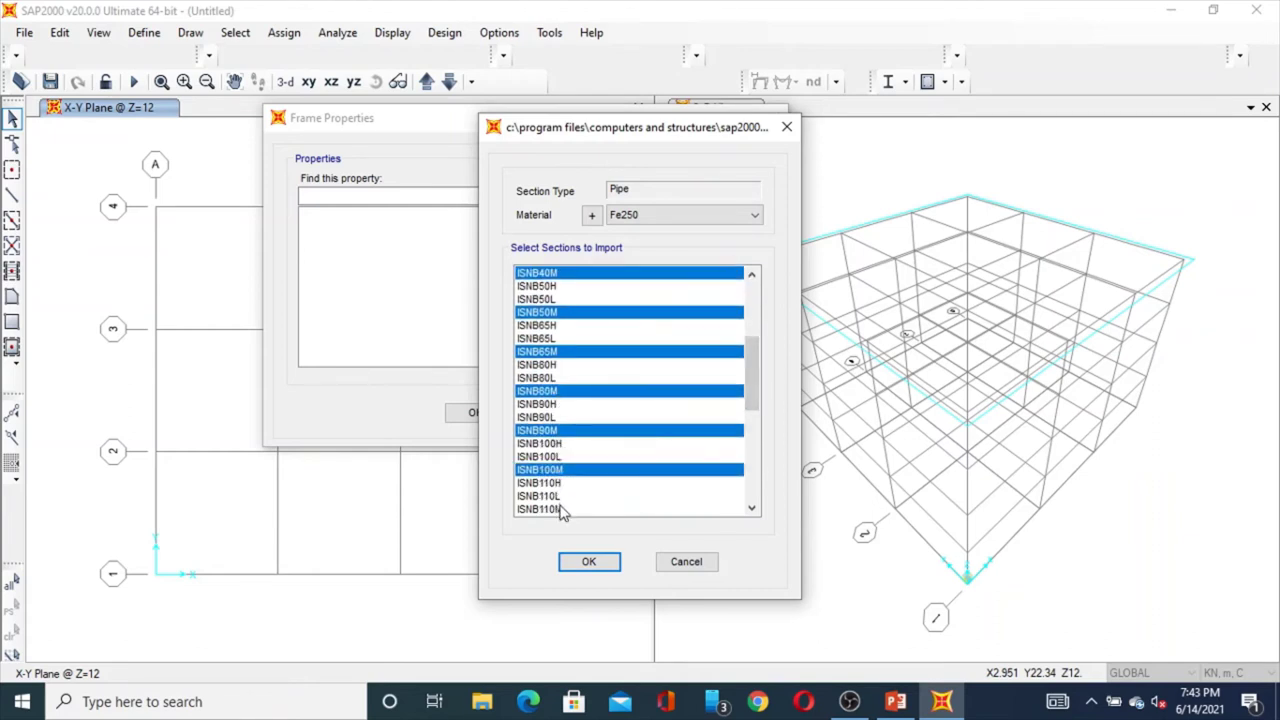
ctrl+click(558, 510)
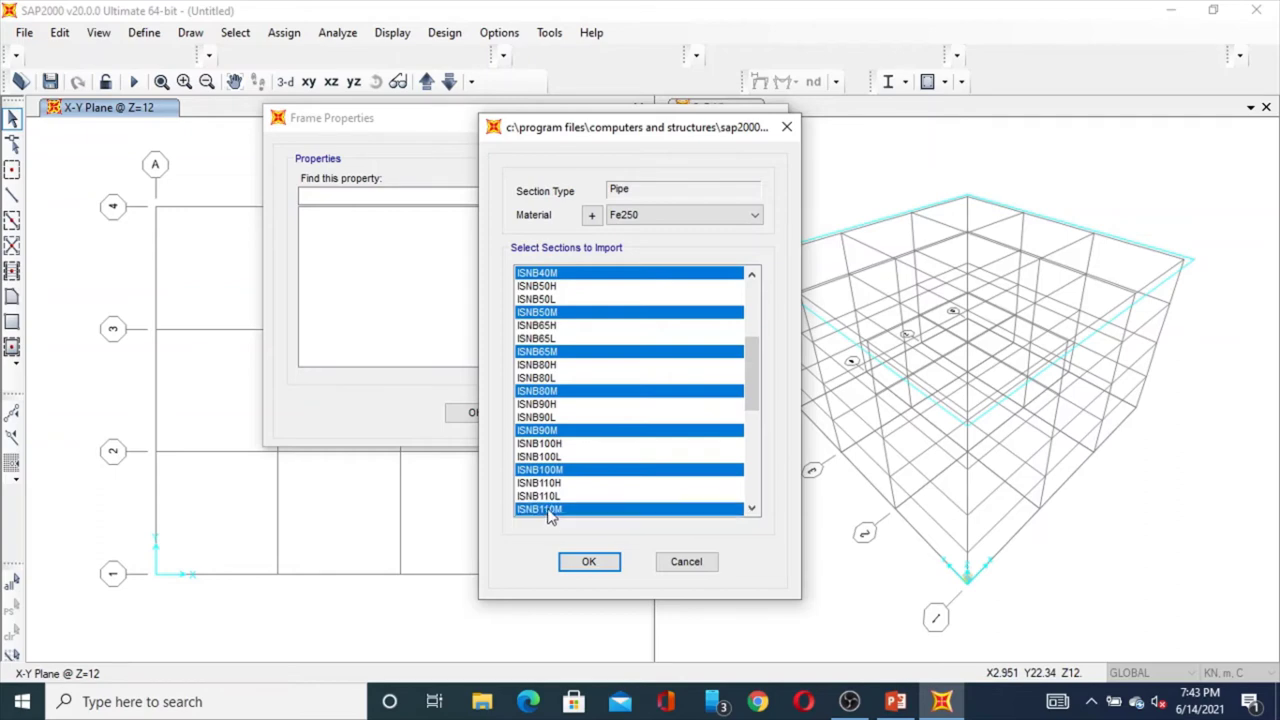
click(592, 565)
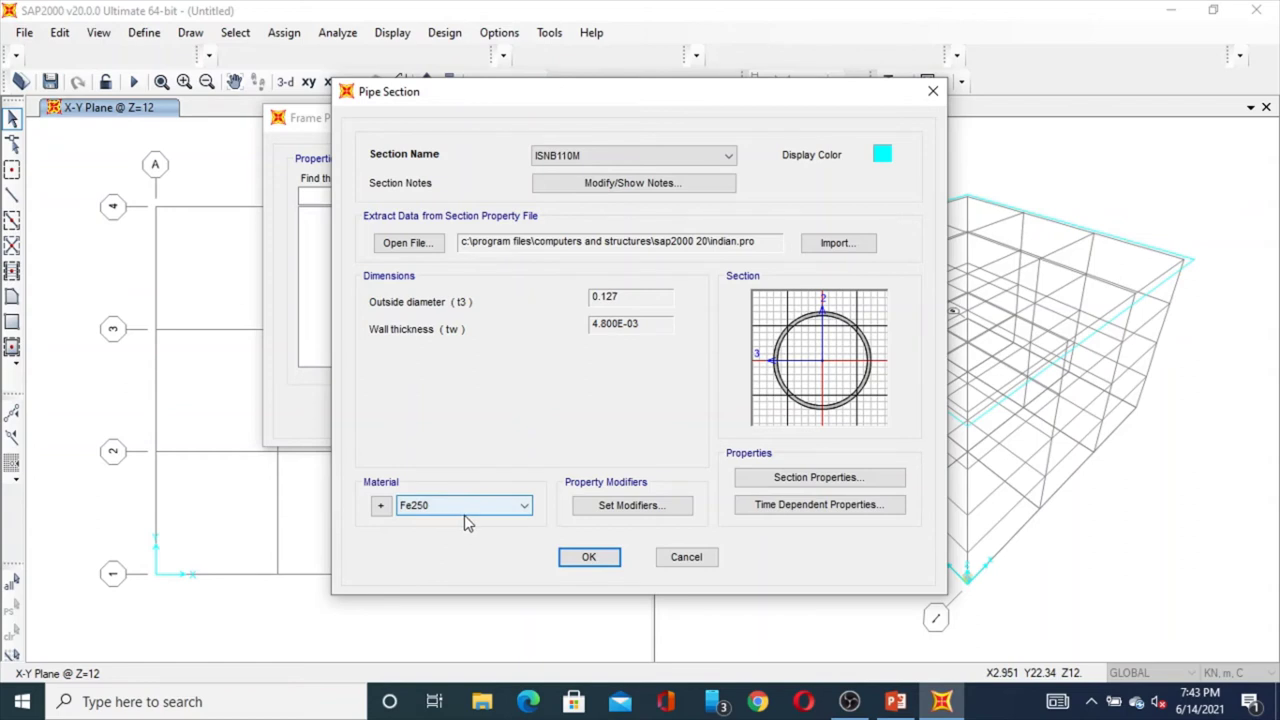
click(610, 556)
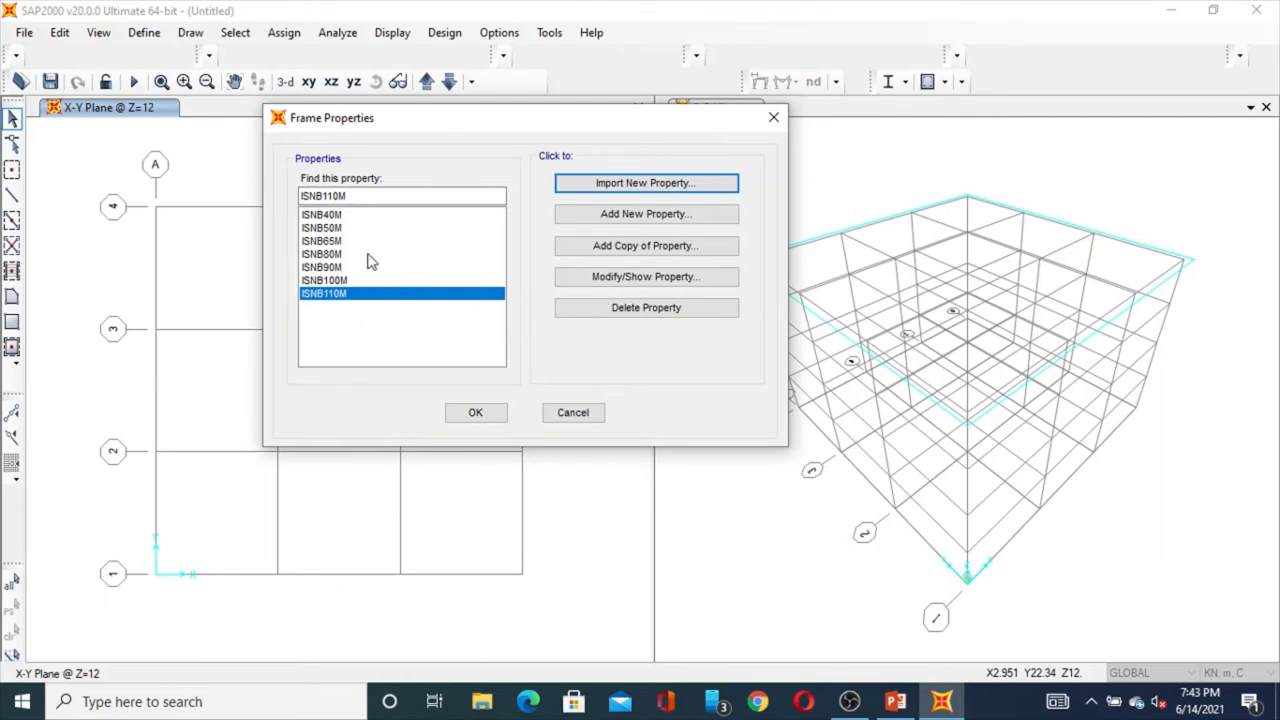
- Define auto-select list AUTO1 with all seven ISNB pipe sections, then close Frame Properties
click(634, 215)
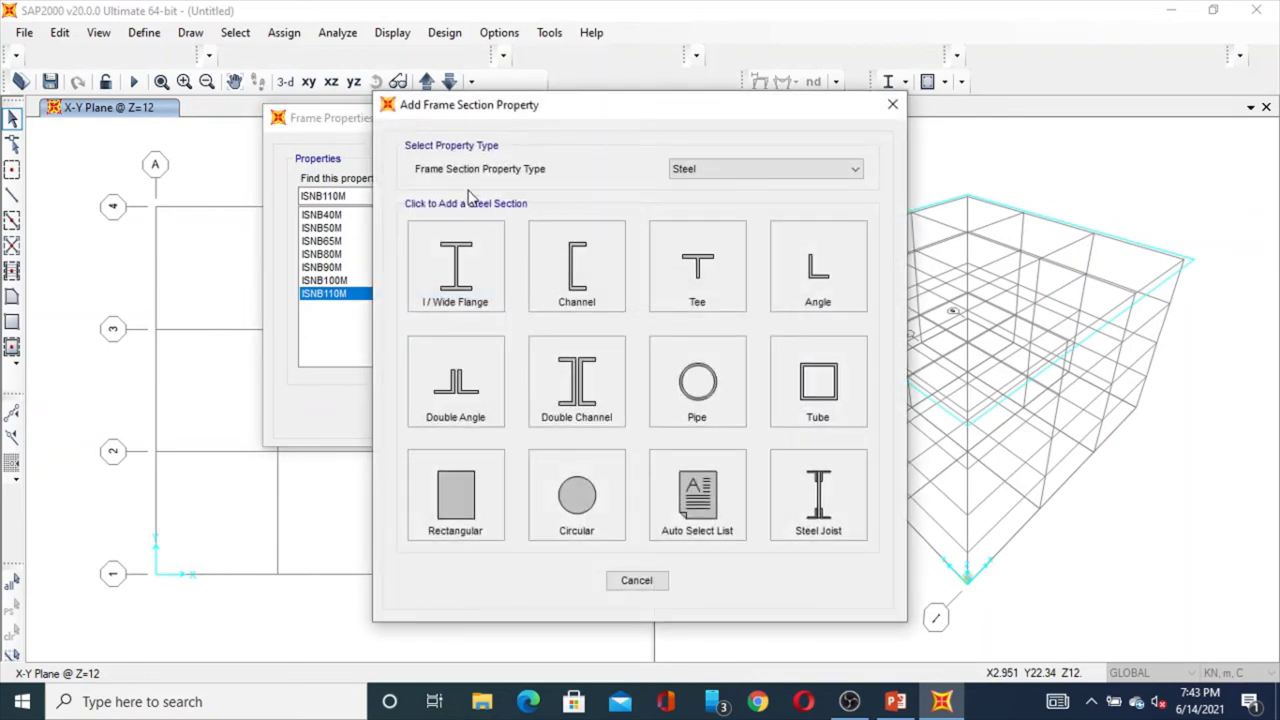
click(688, 170)
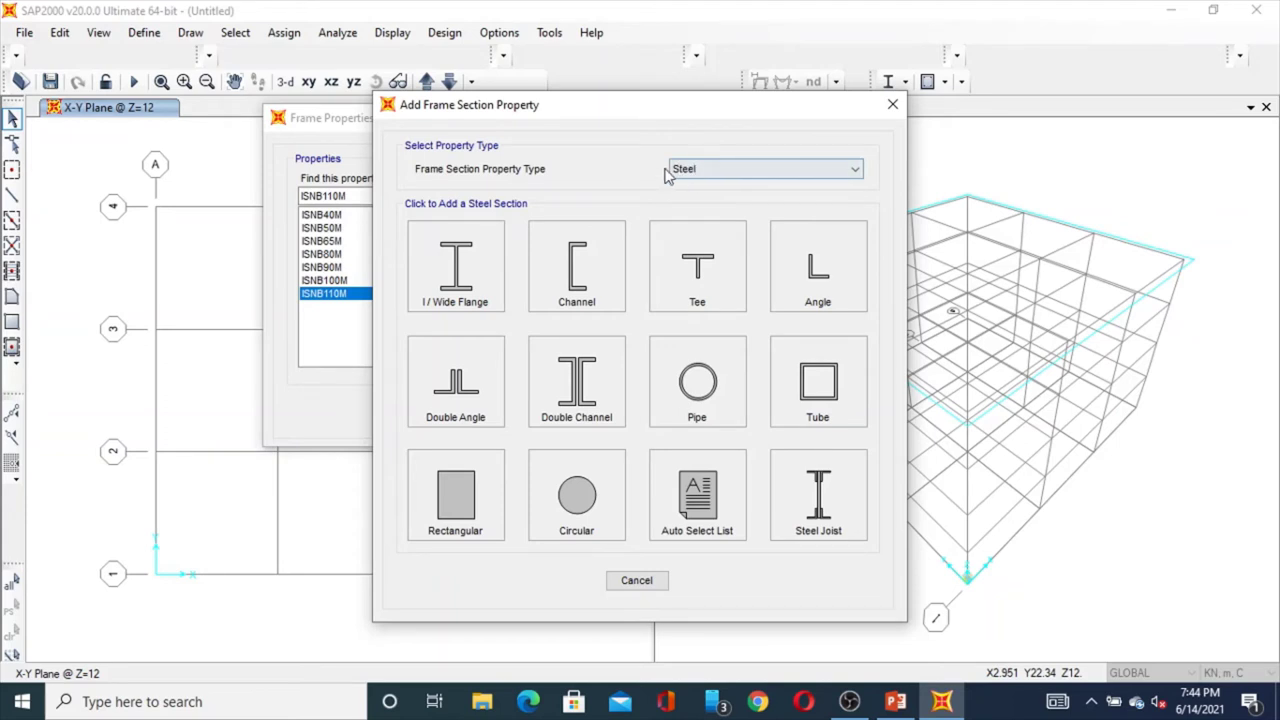
click(722, 513)
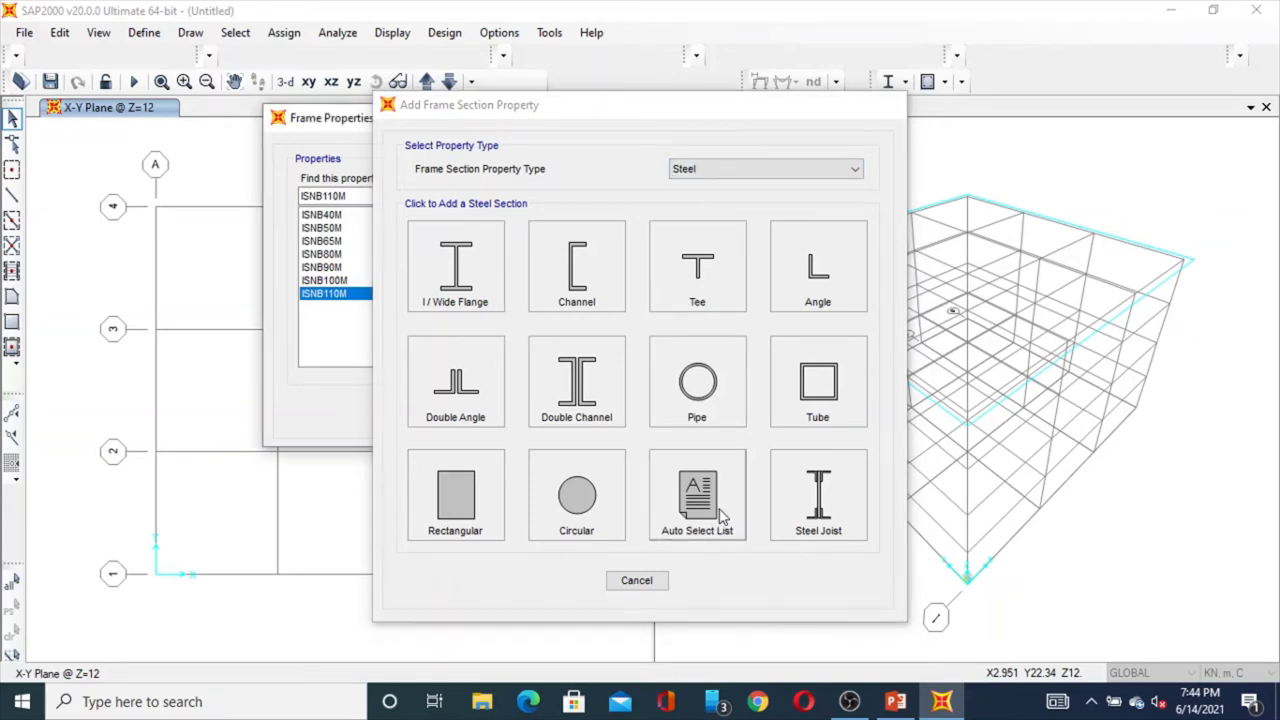
drag(527, 327, 538, 424)
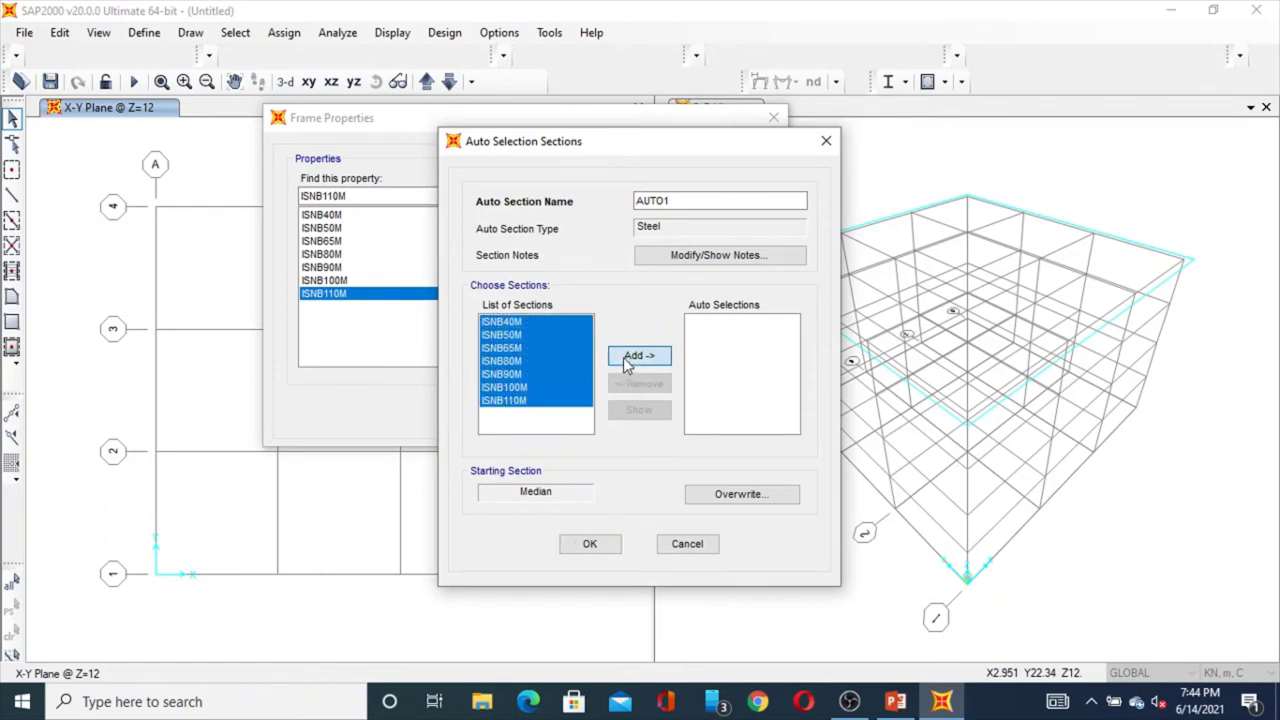
click(625, 359)
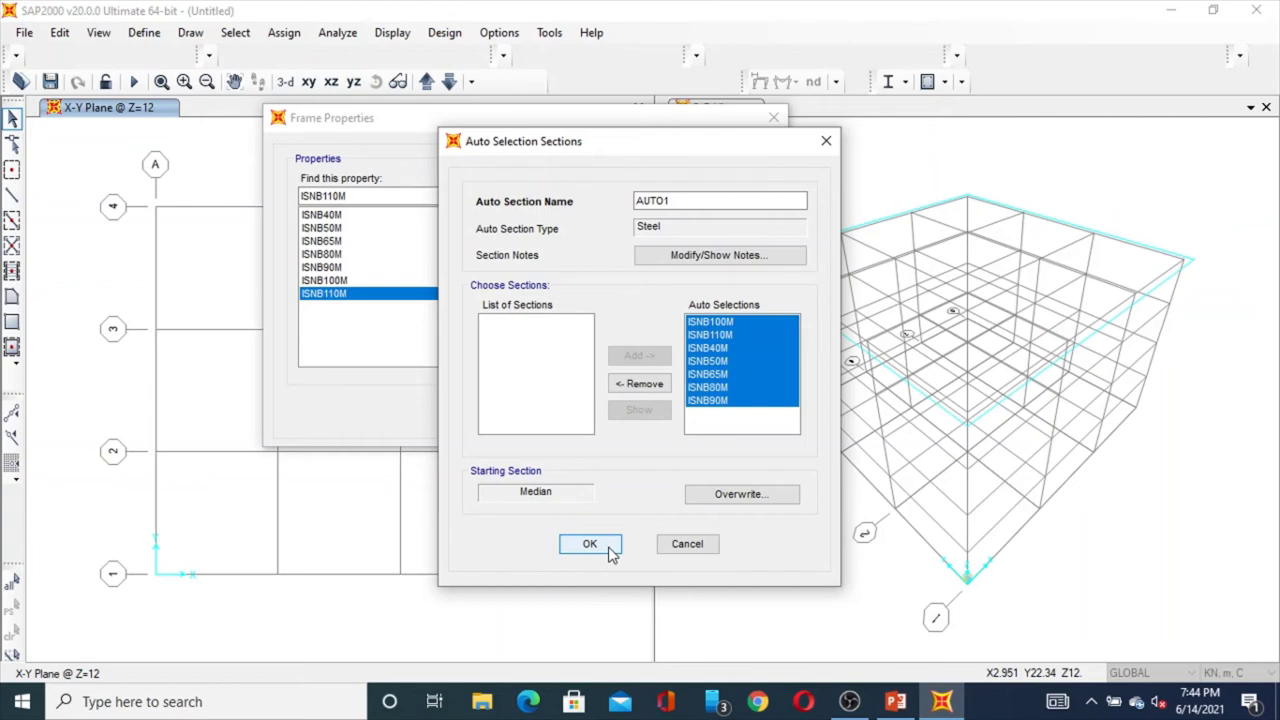
click(609, 548)
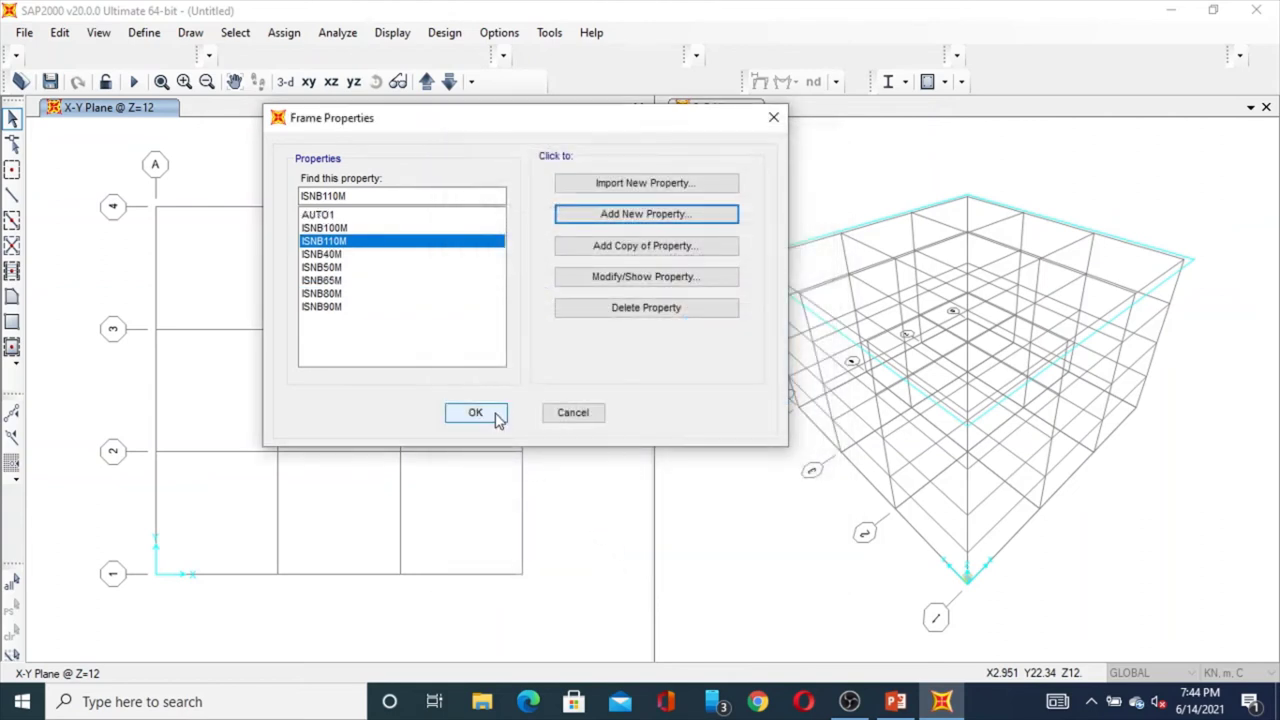
click(476, 413)
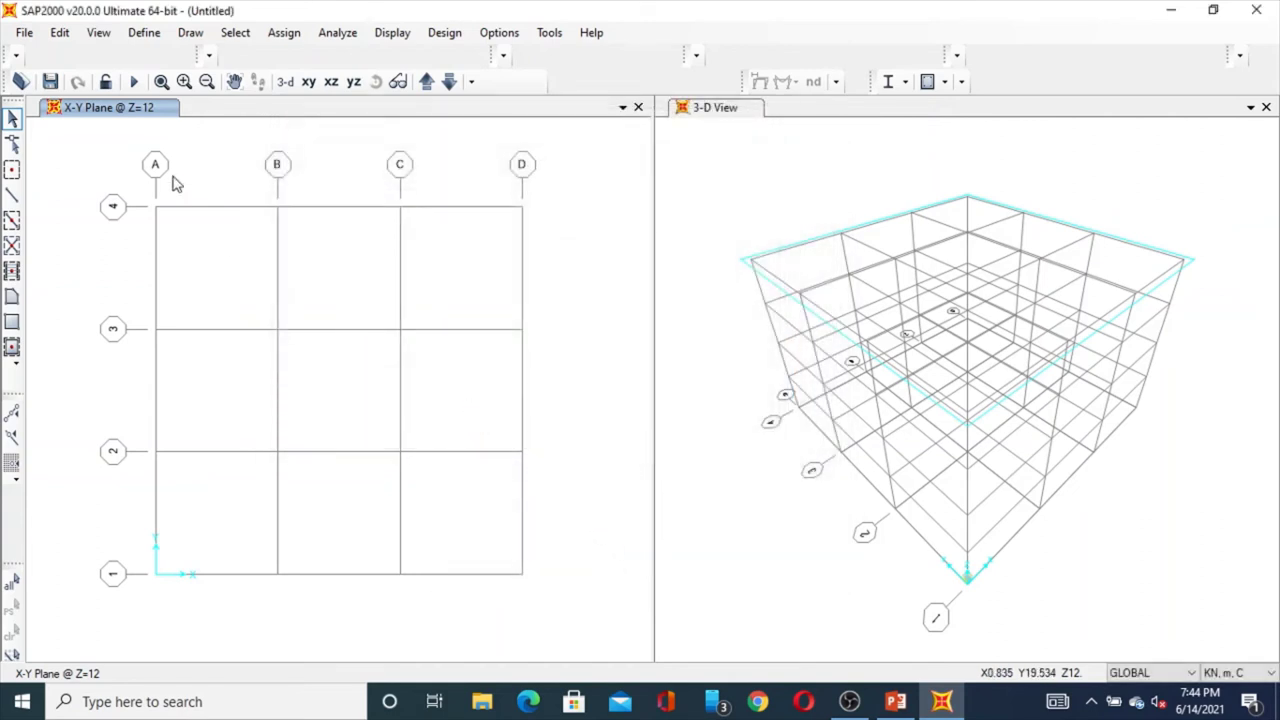
- Open the Define Load Patterns dialog showing the default DEAD pattern
click(140, 34)
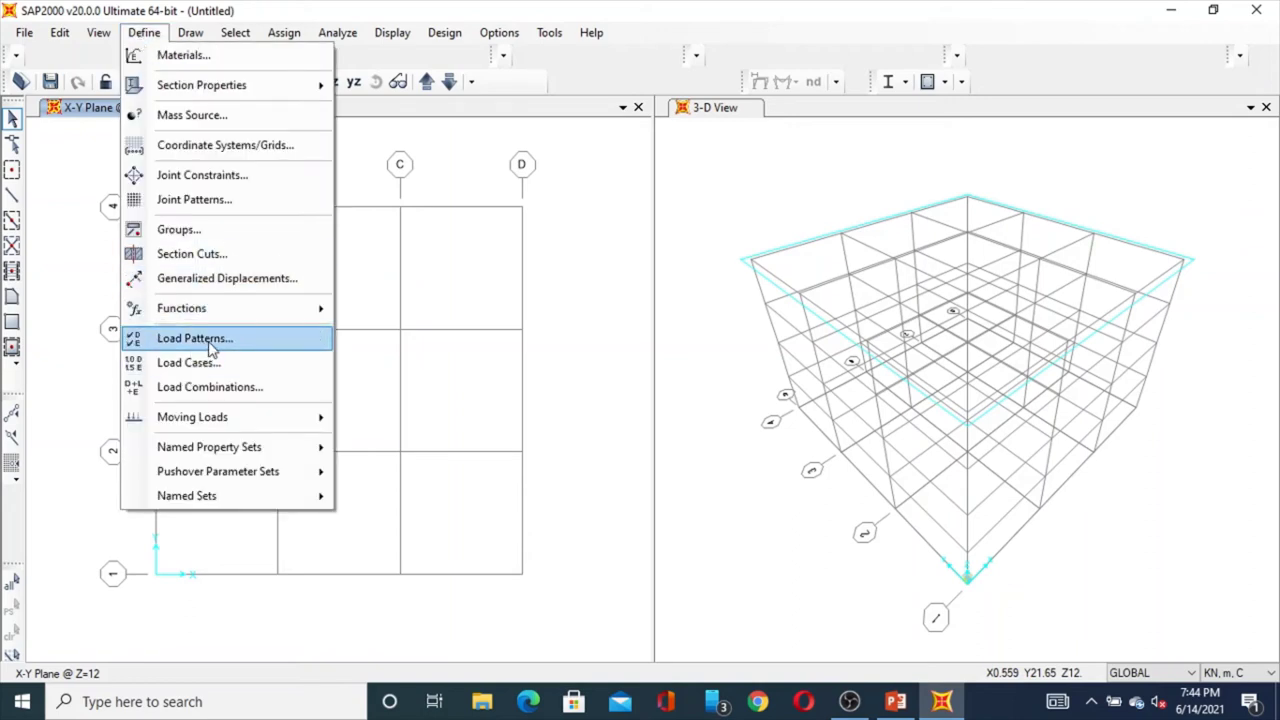
click(195, 339)
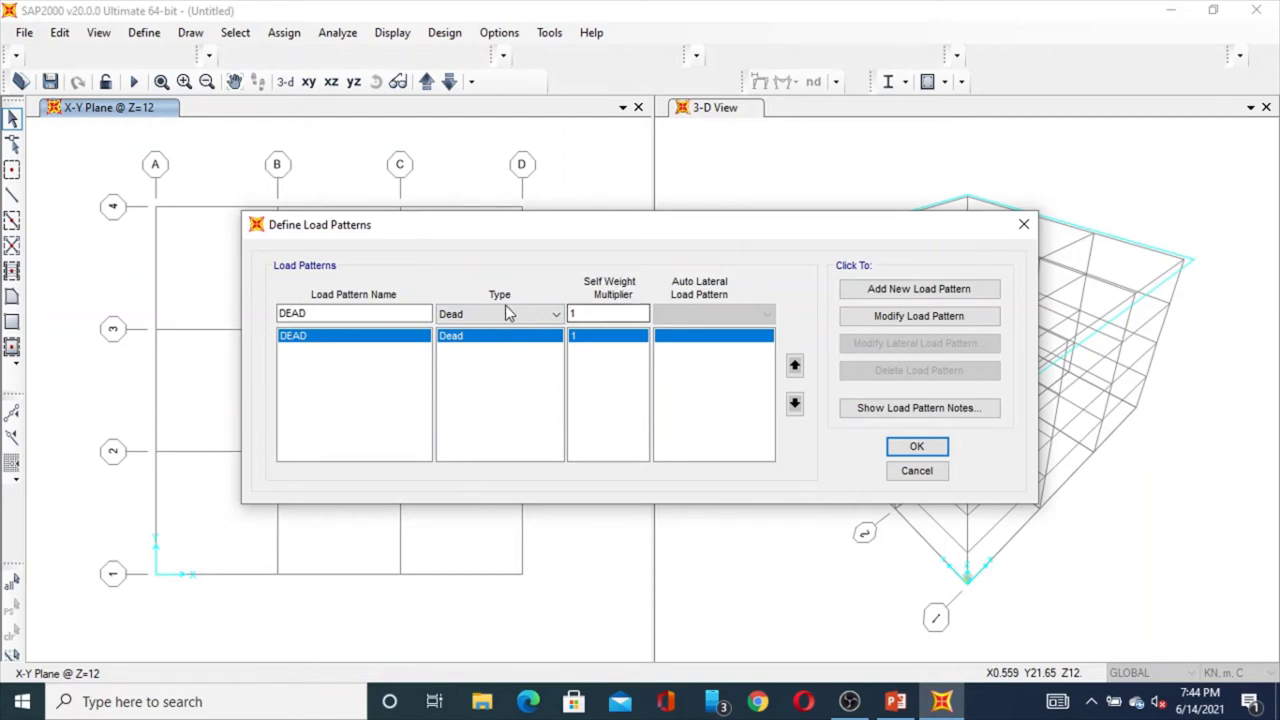
- Enter pattern CGI SHEETS with self-weight multiplier 0, then check the truss load slide
drag(390, 313, 250, 316)
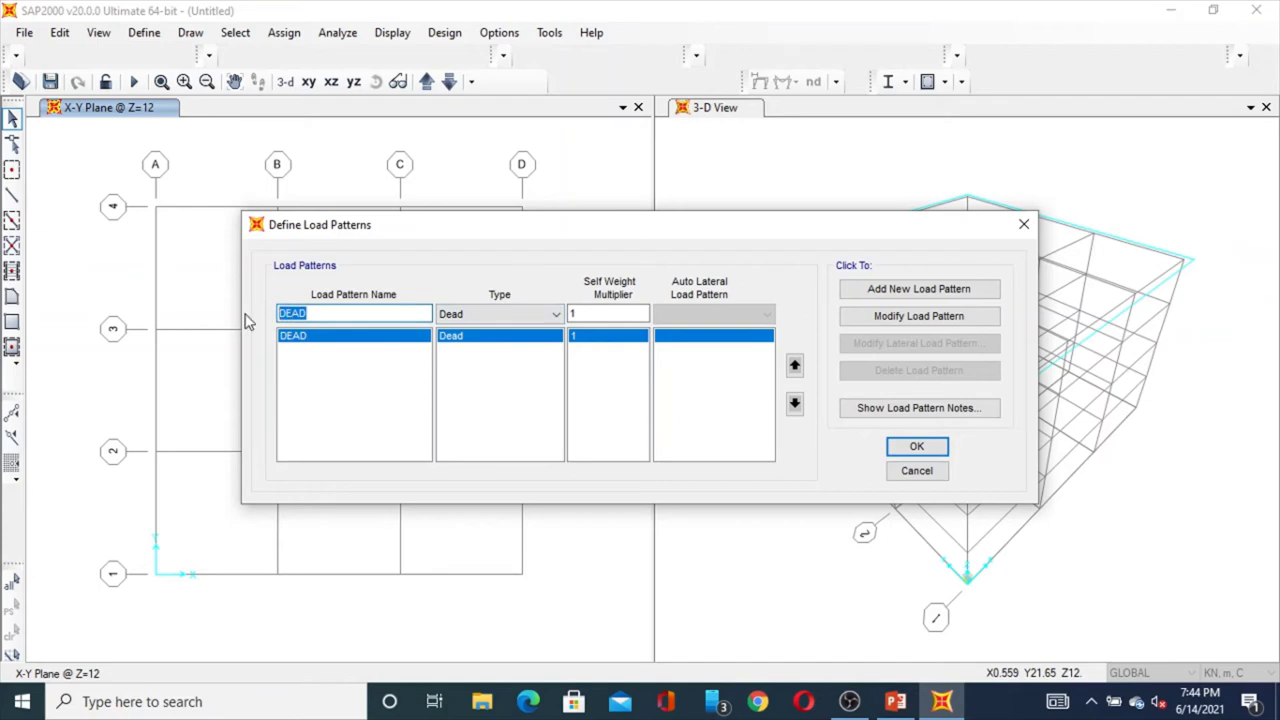
text(CGI SHEETS)
click(575, 315)
text(0)
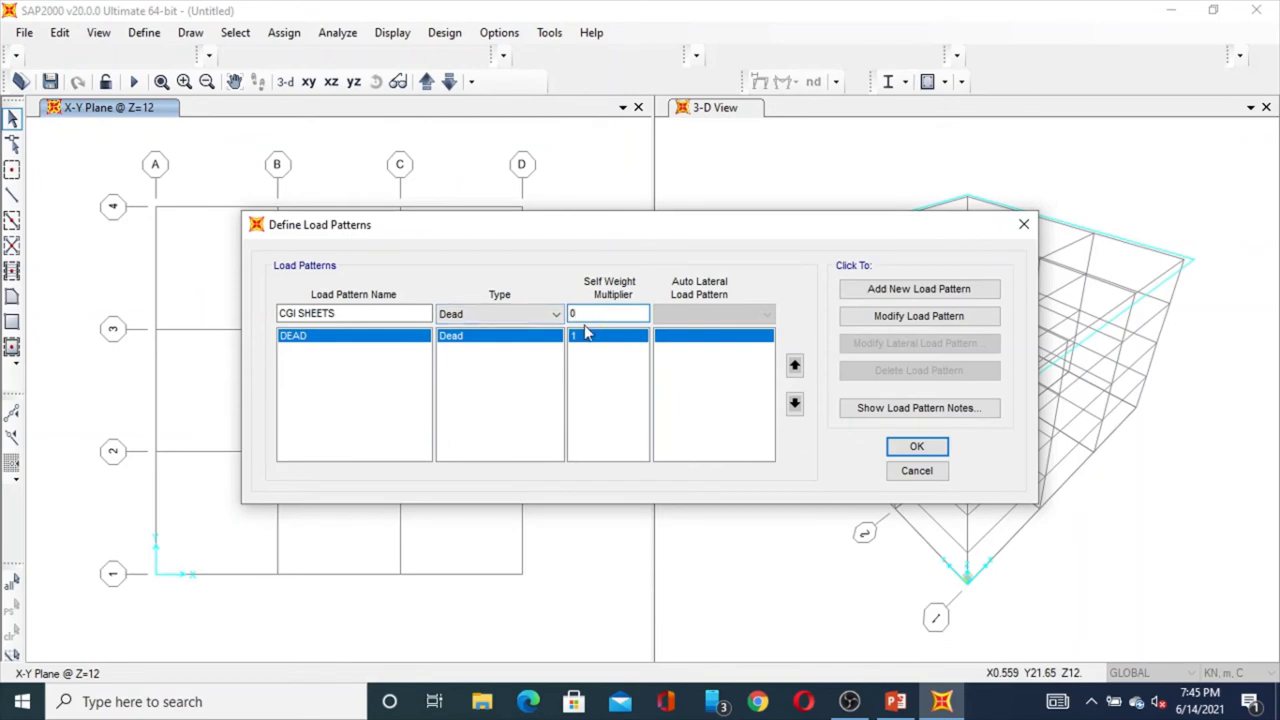
click(895, 701)
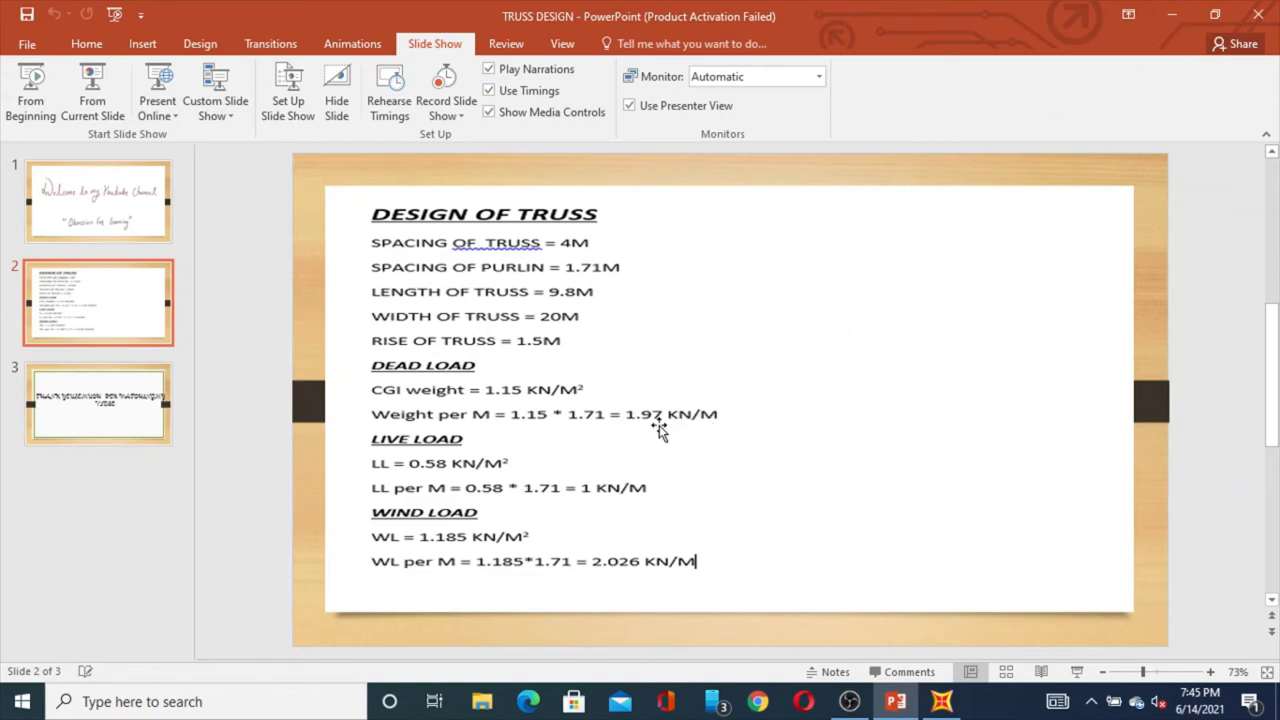
- Minimize the truss design presentation to bring back the Define Load Patterns dialog
click(1170, 16)
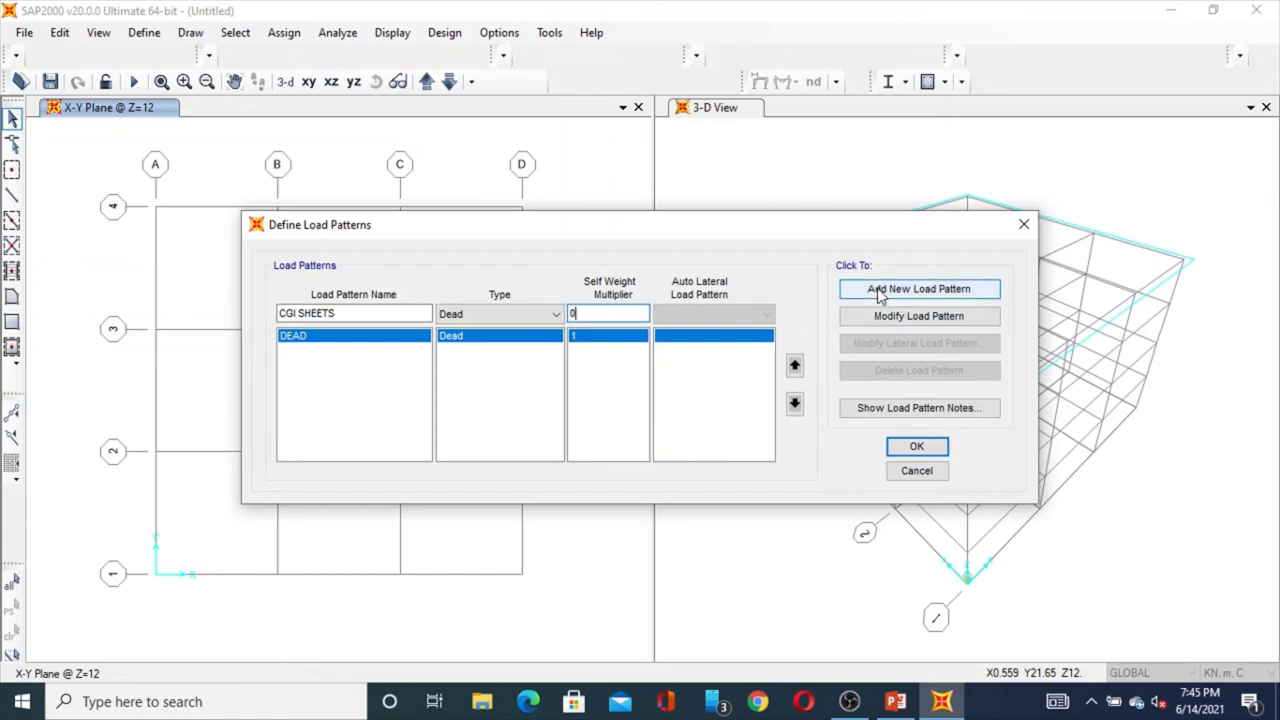
- Add CGI SHEETS as a Dead pattern, then LL as a Live pattern, both multiplier 0
click(878, 290)
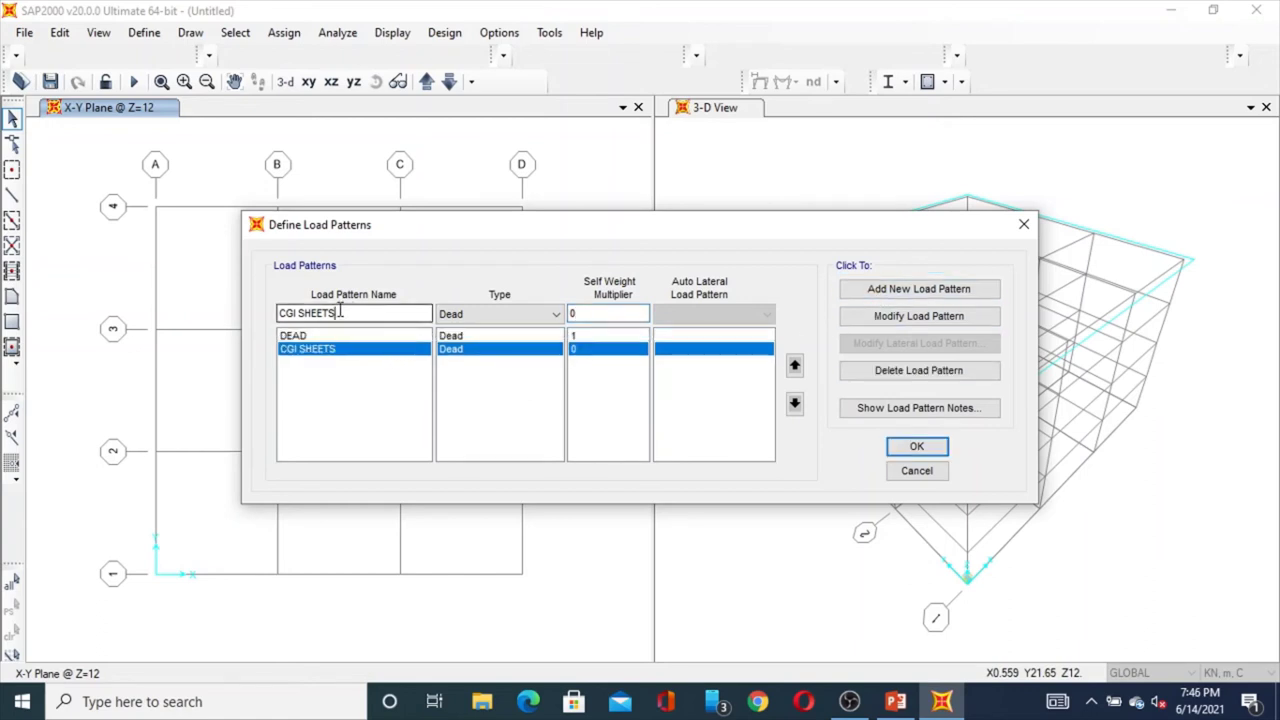
drag(345, 313, 255, 315)
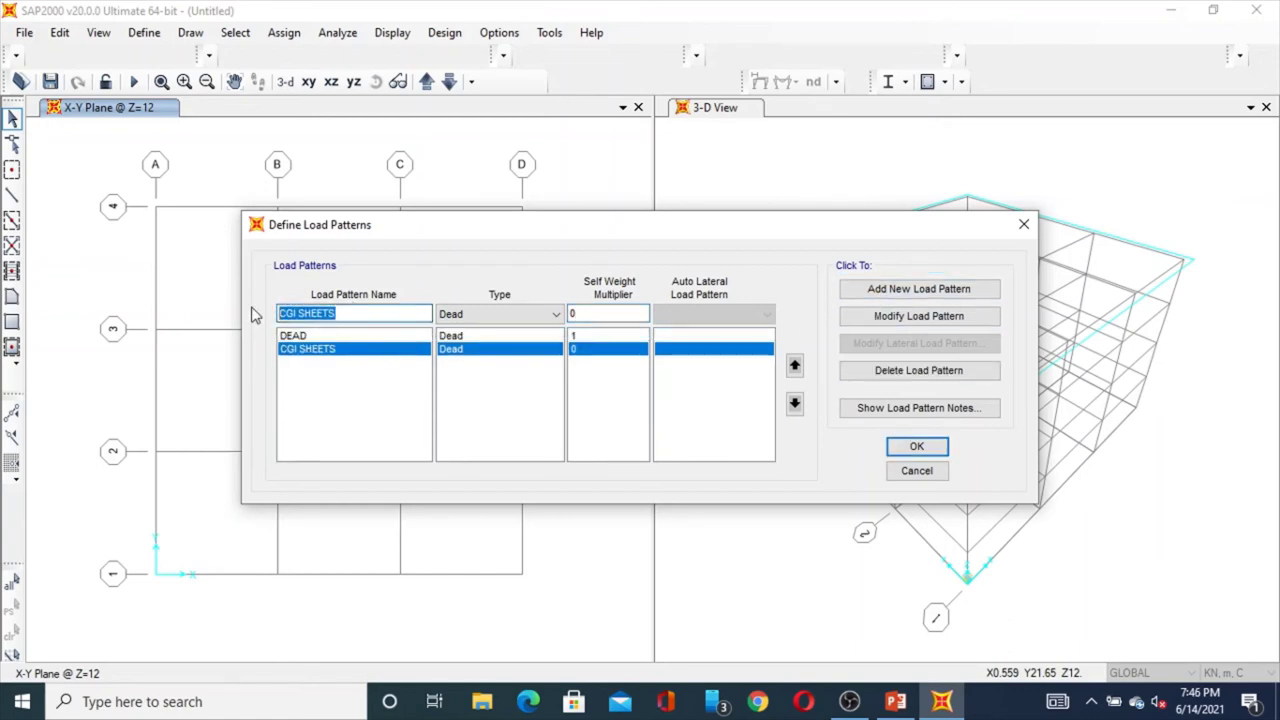
text(LL)
click(556, 314)
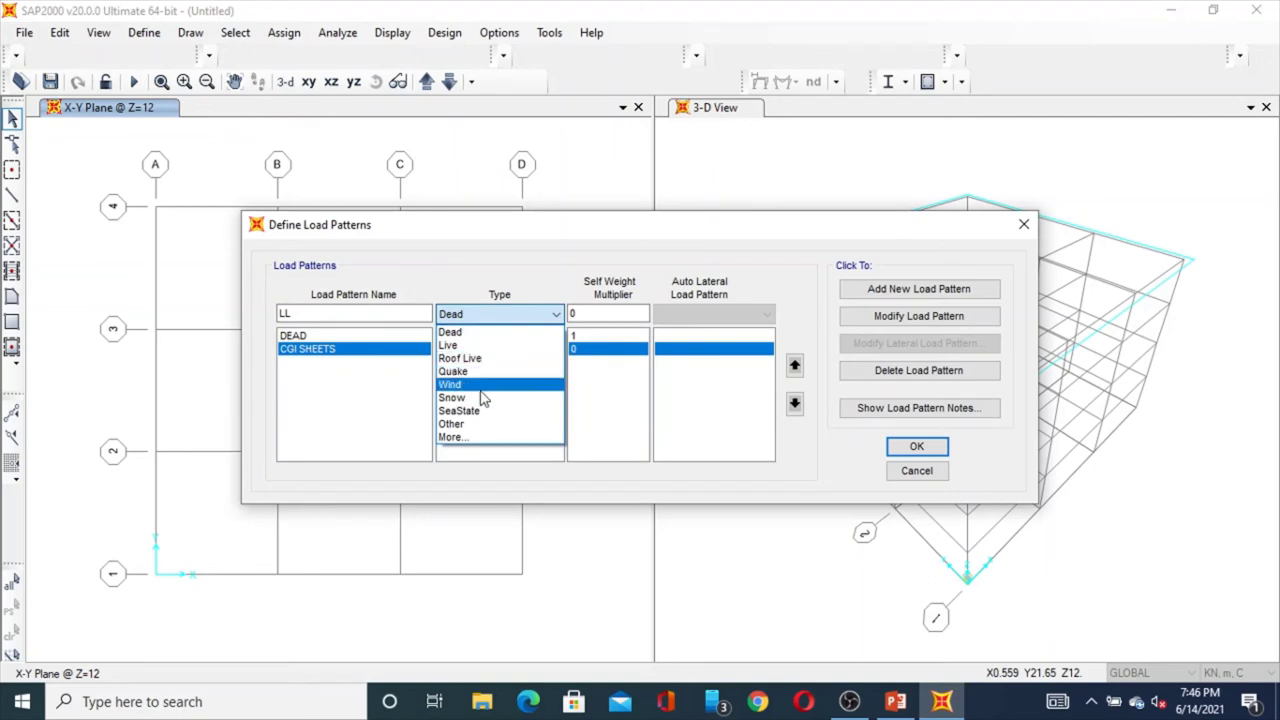
click(481, 347)
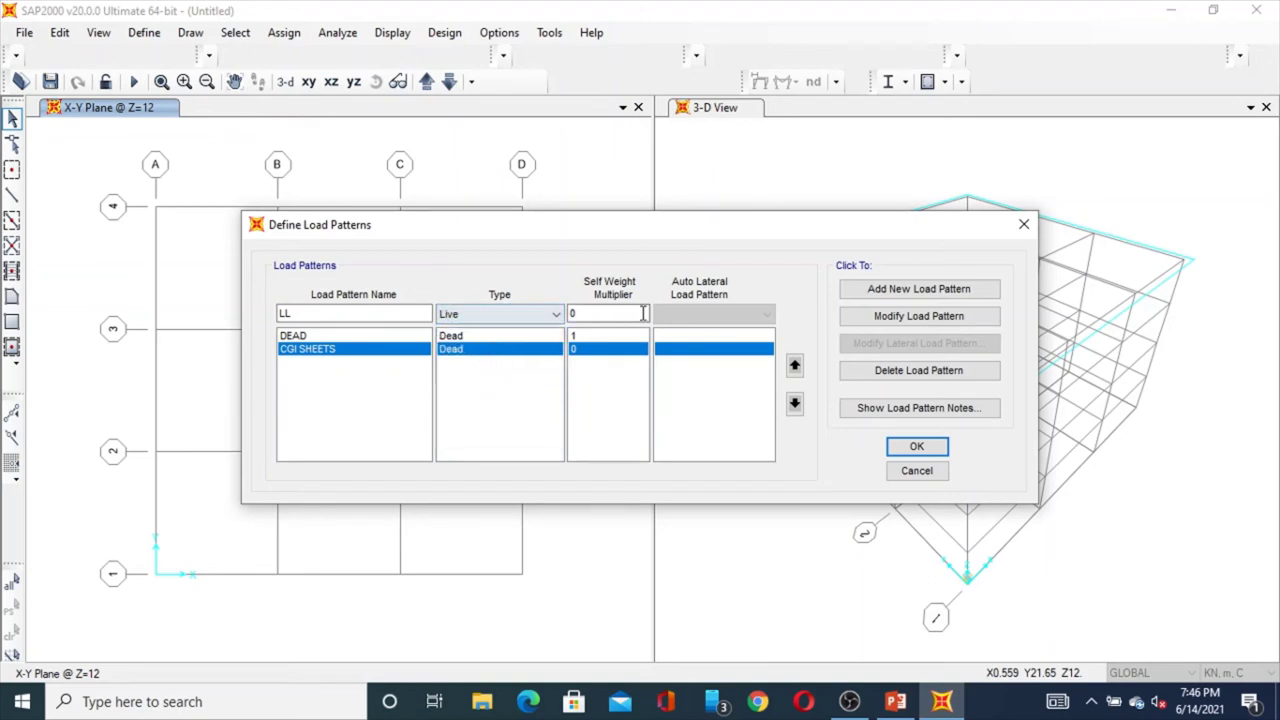
click(921, 289)
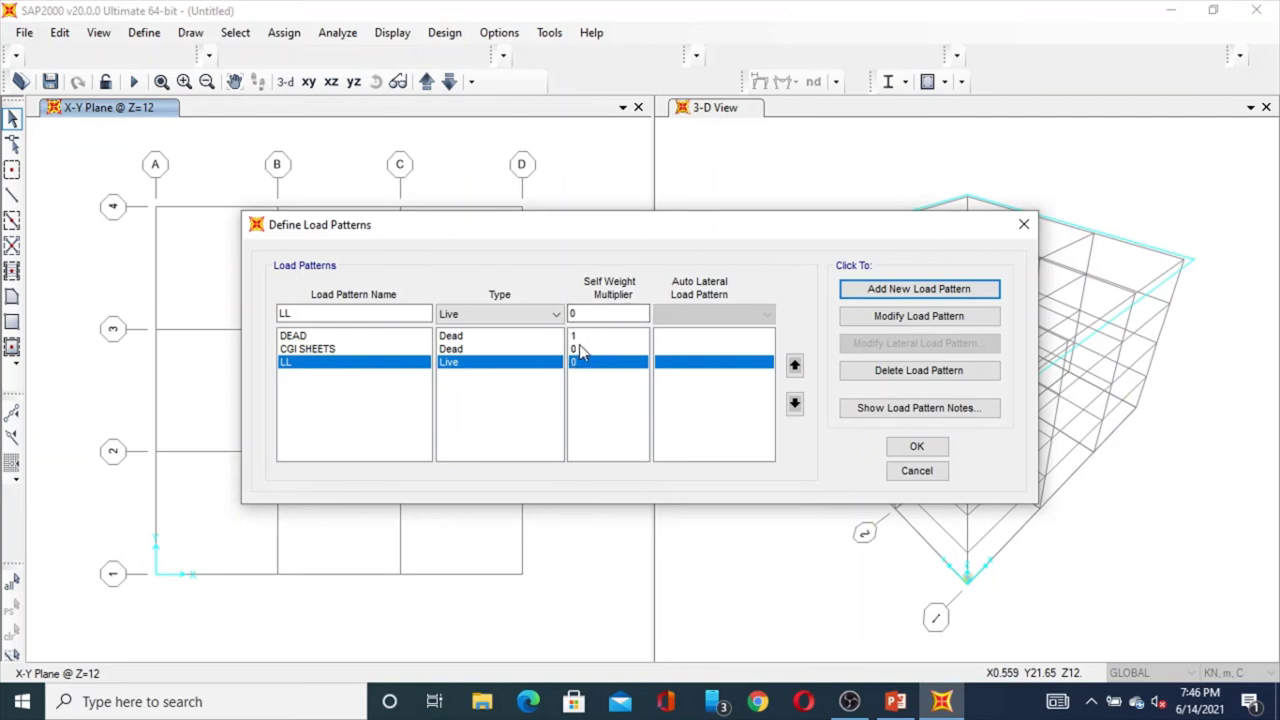
- Replace the pattern name with WL for the next load pattern
click(380, 313)
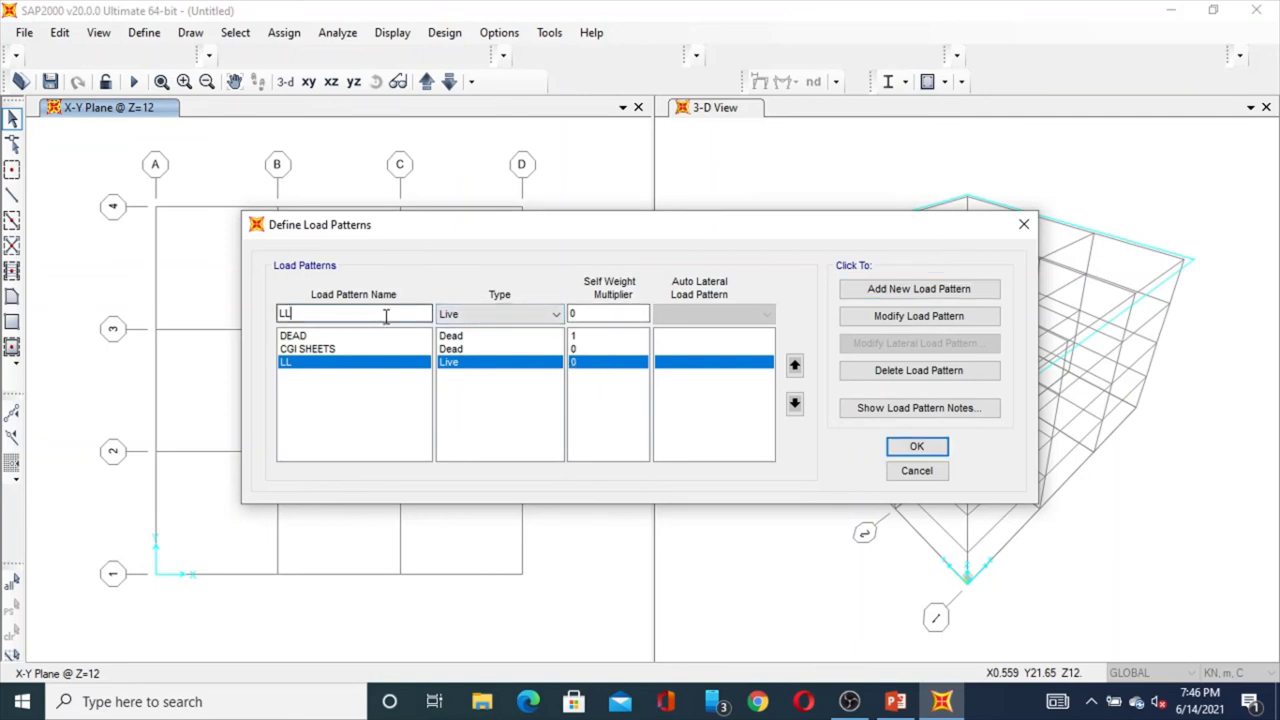
drag(383, 315, 284, 312)
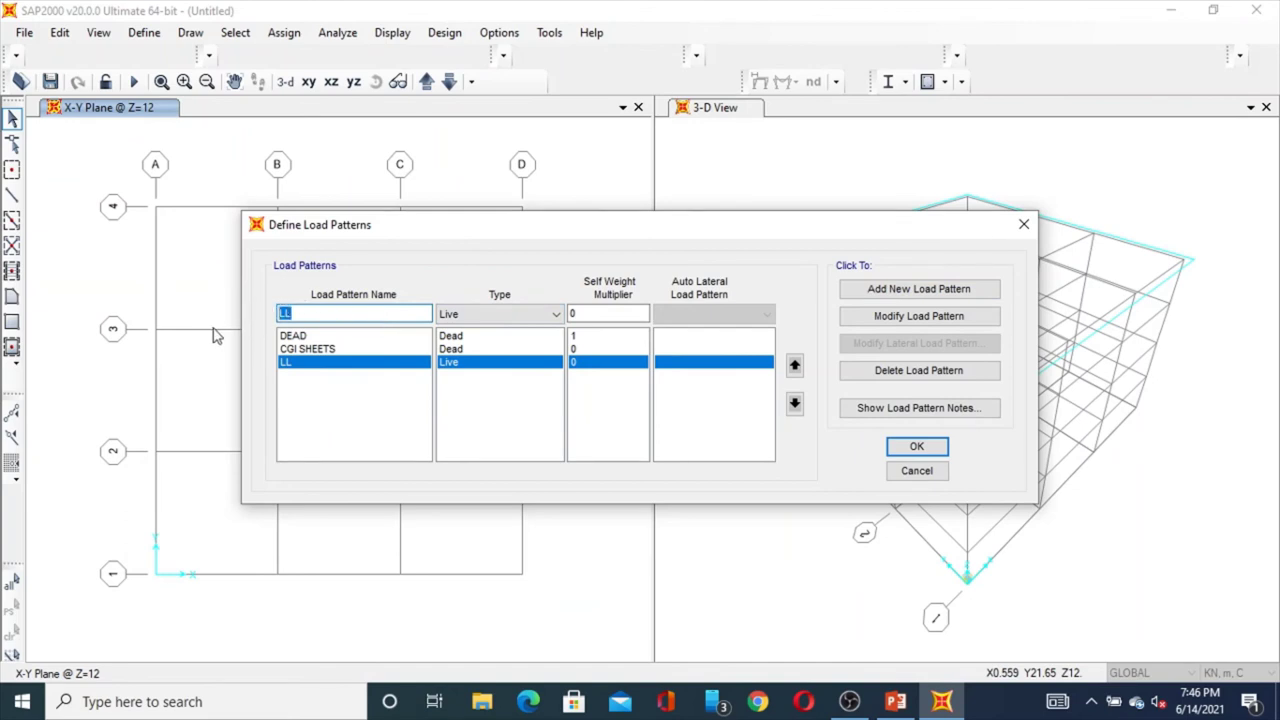
text(WL)
- Add WL as a Wind load pattern and confirm the four load patterns
click(556, 316)
click(524, 384)
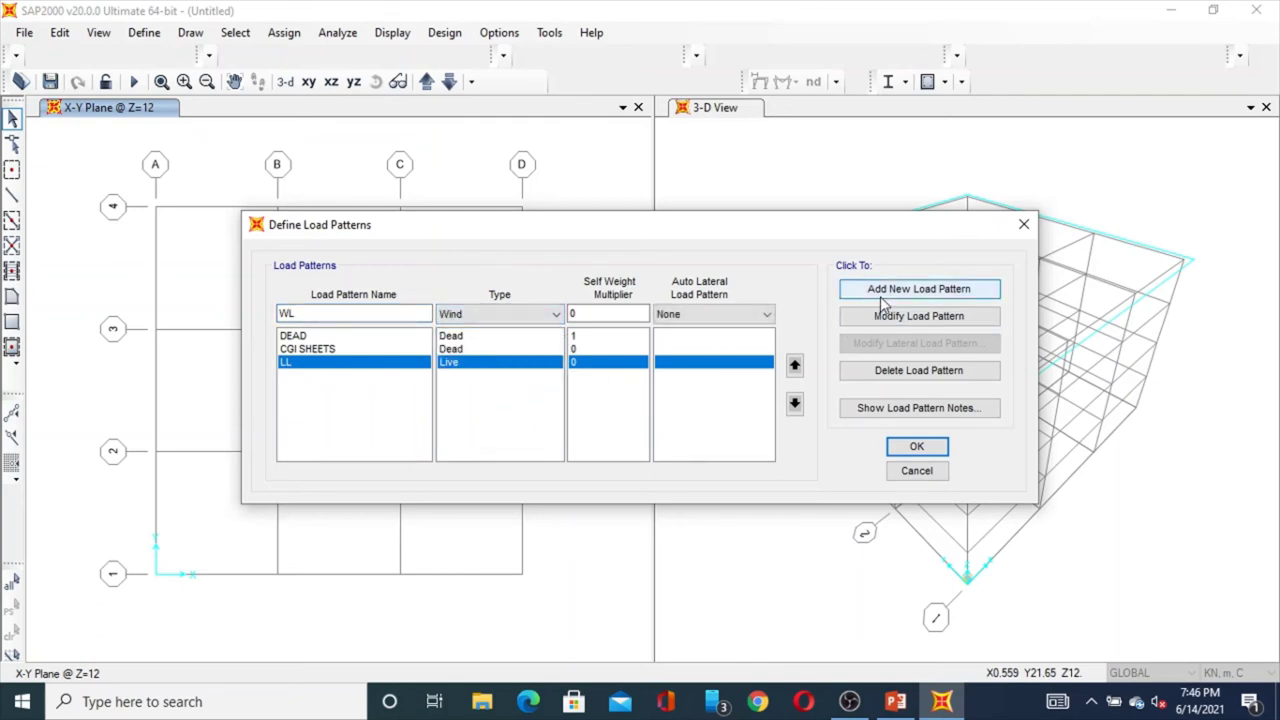
click(882, 296)
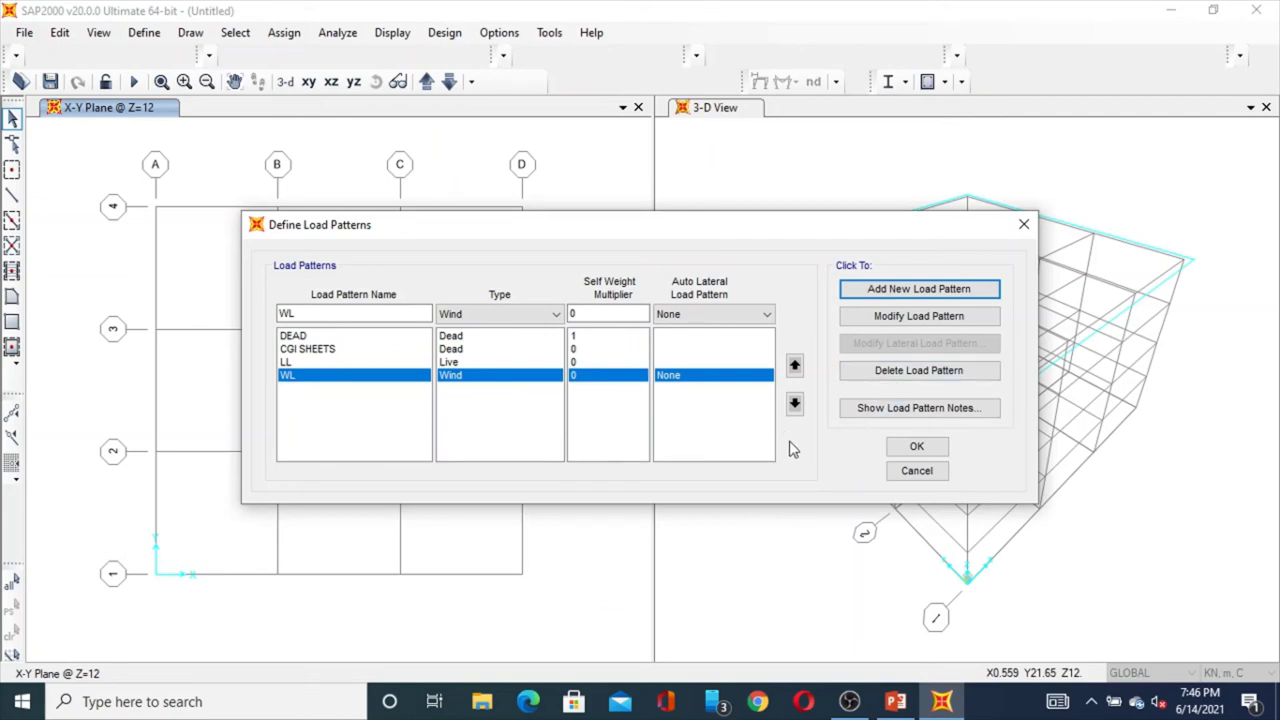
click(916, 448)
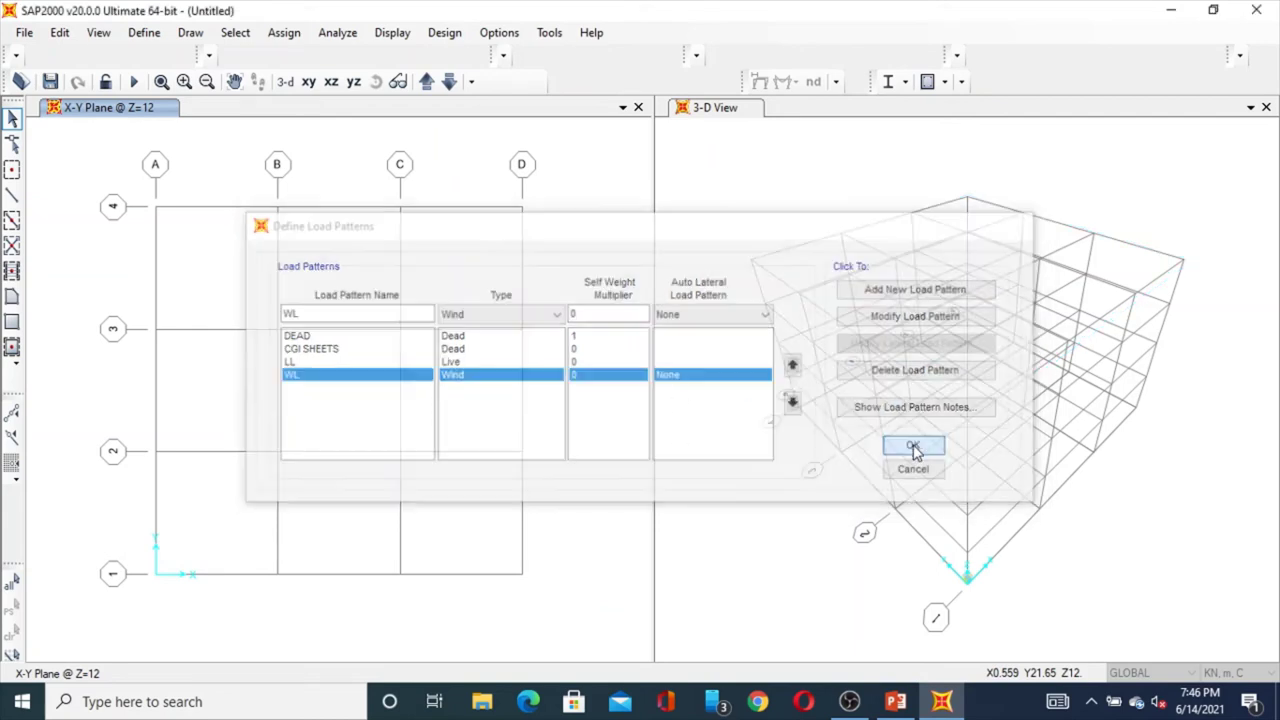
click(150, 38)
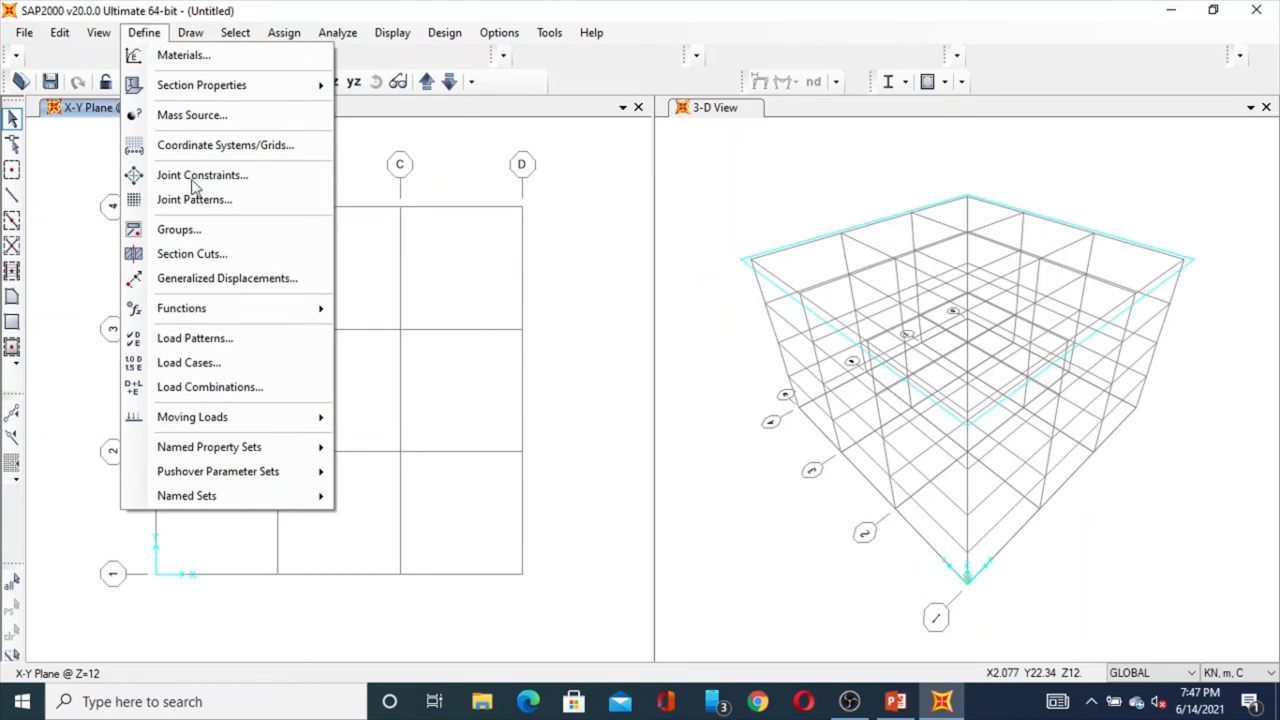
- Open the load combinations definitions and start a new combination
click(262, 398)
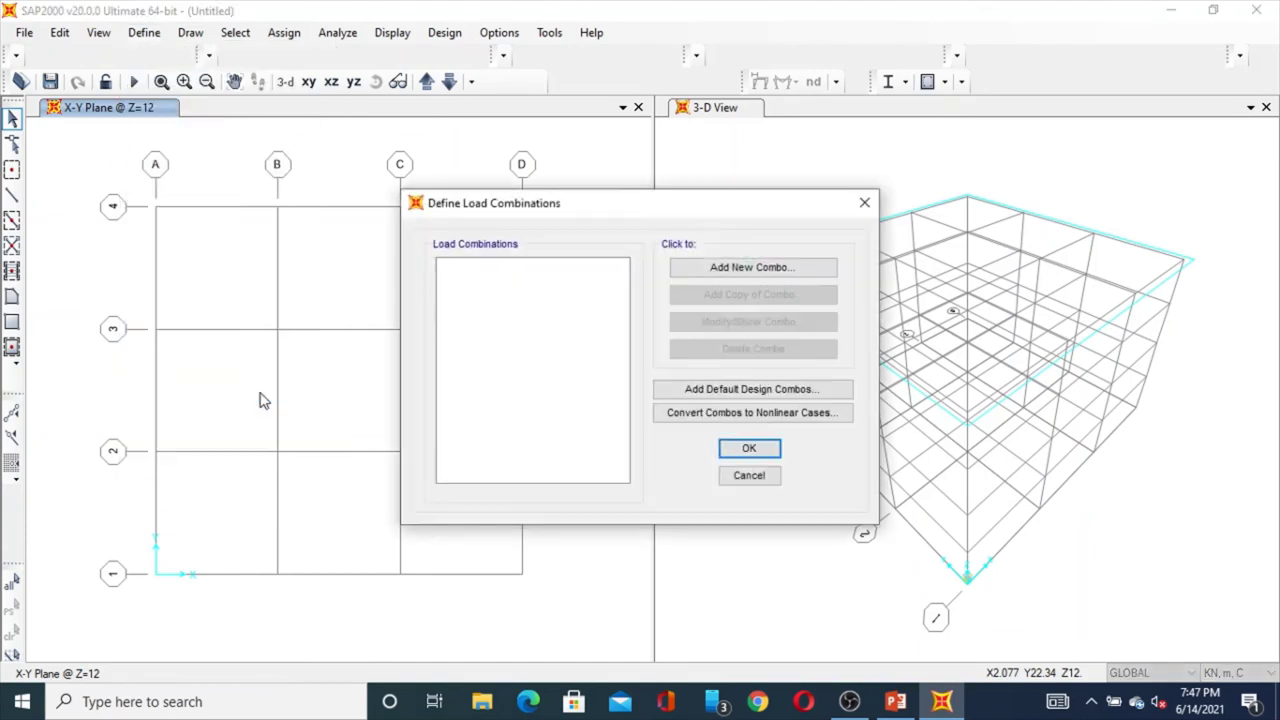
click(748, 268)
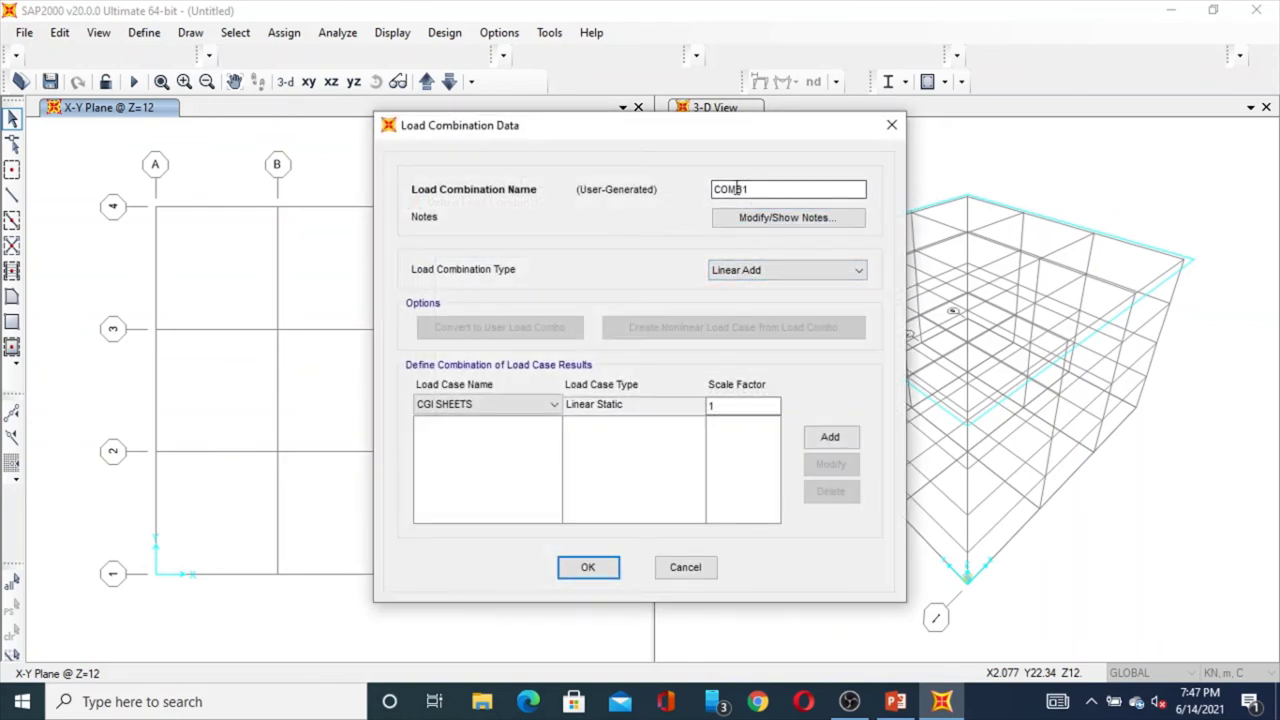
drag(727, 136, 661, 116)
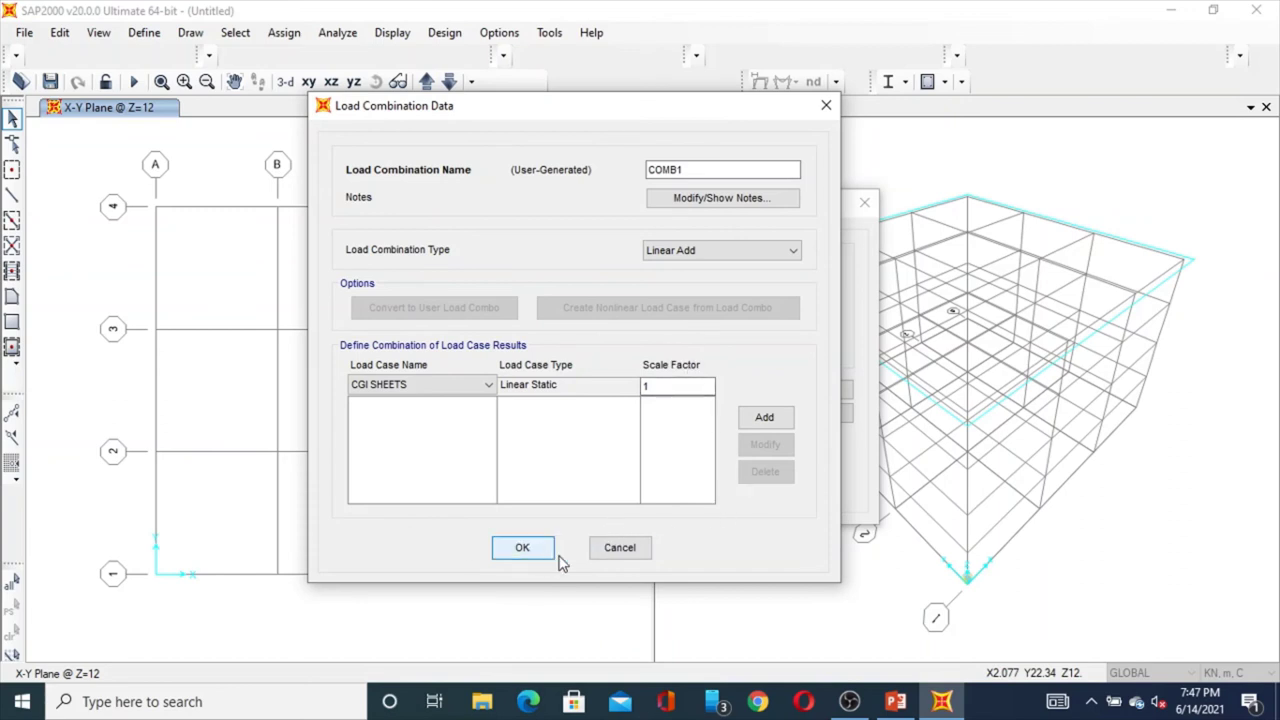
click(622, 550)
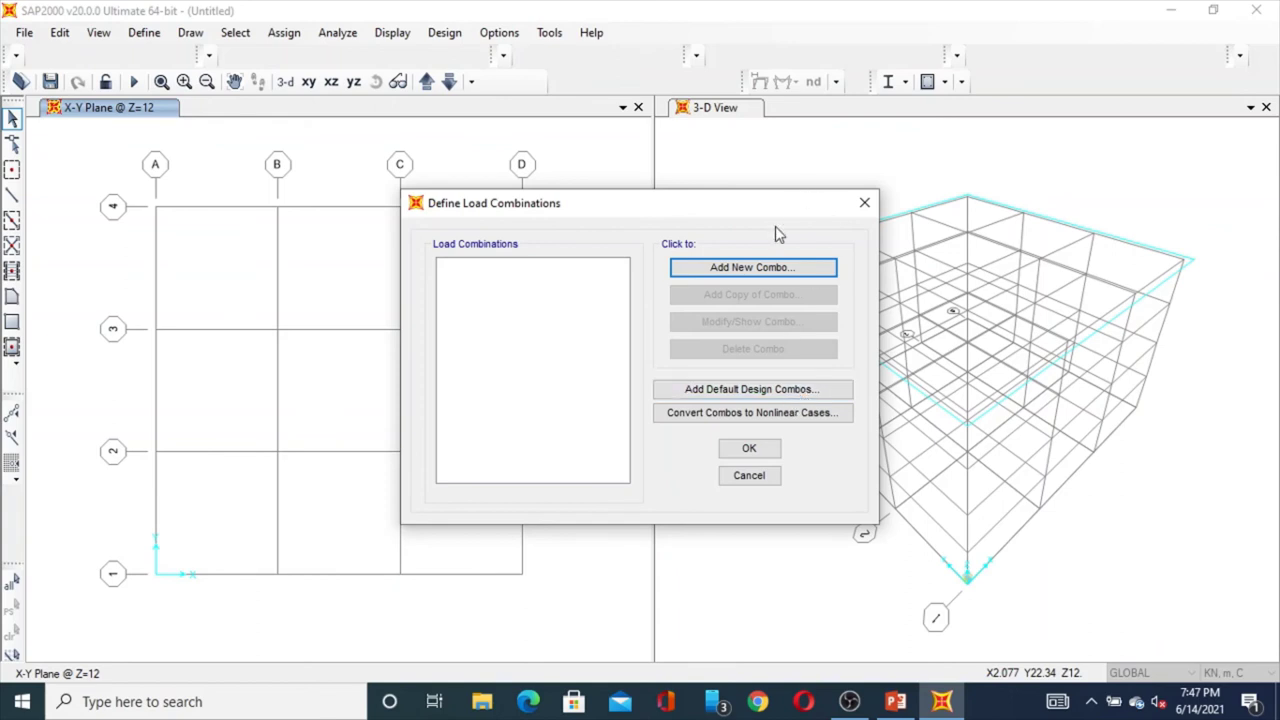
click(770, 272)
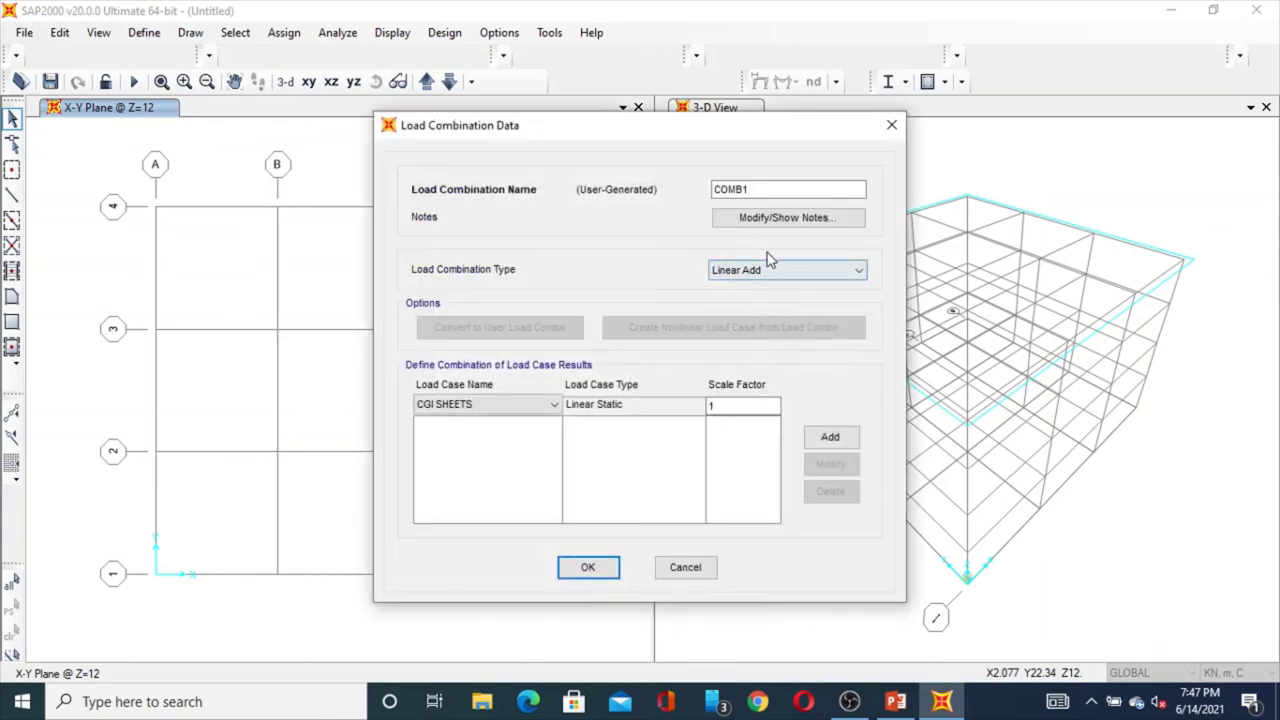
- Add CGI SHEETS, DEAD and LL at scale factor 1.5 each to COMB1
click(737, 405)
text(.5)
click(552, 408)
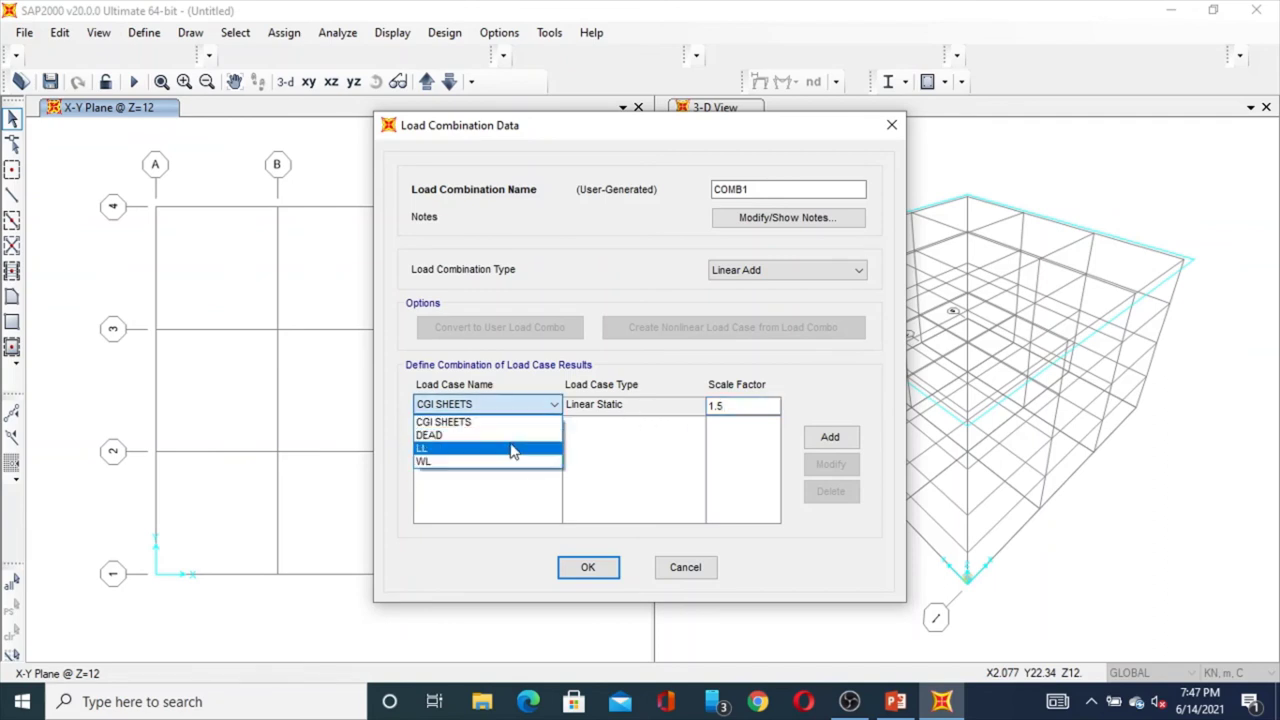
click(512, 422)
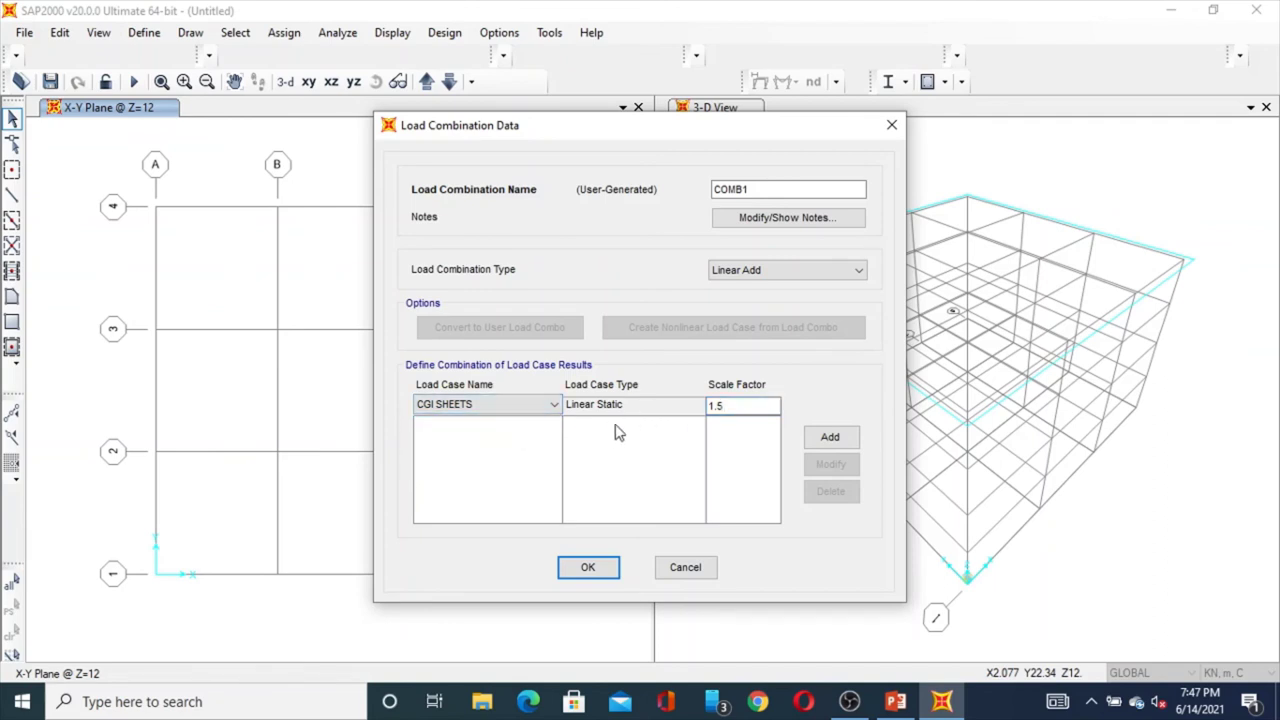
click(829, 437)
click(554, 405)
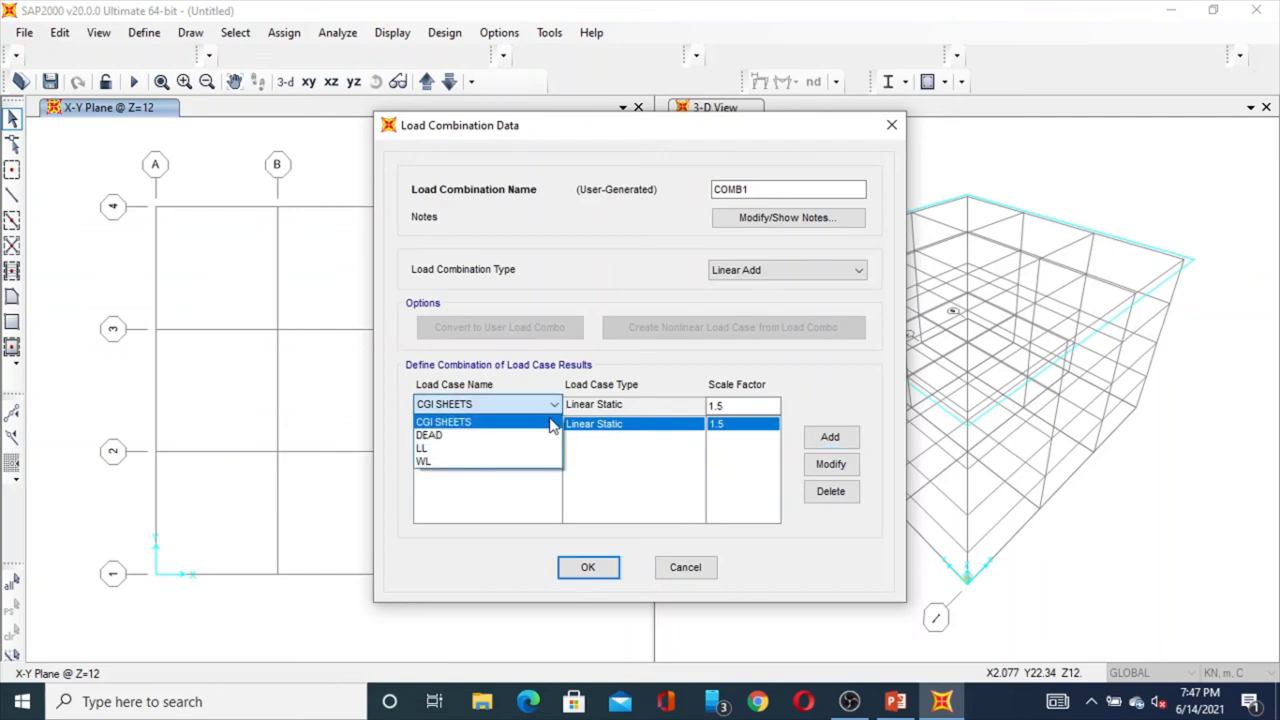
click(480, 435)
click(826, 439)
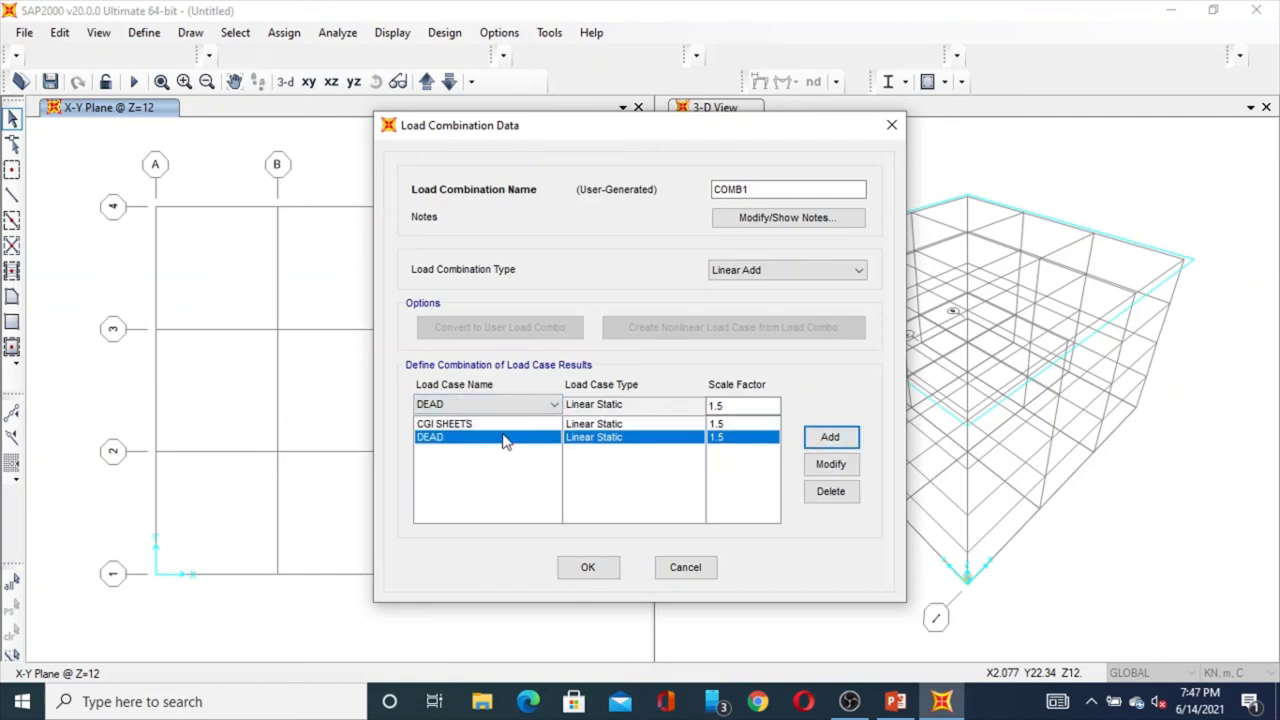
click(554, 405)
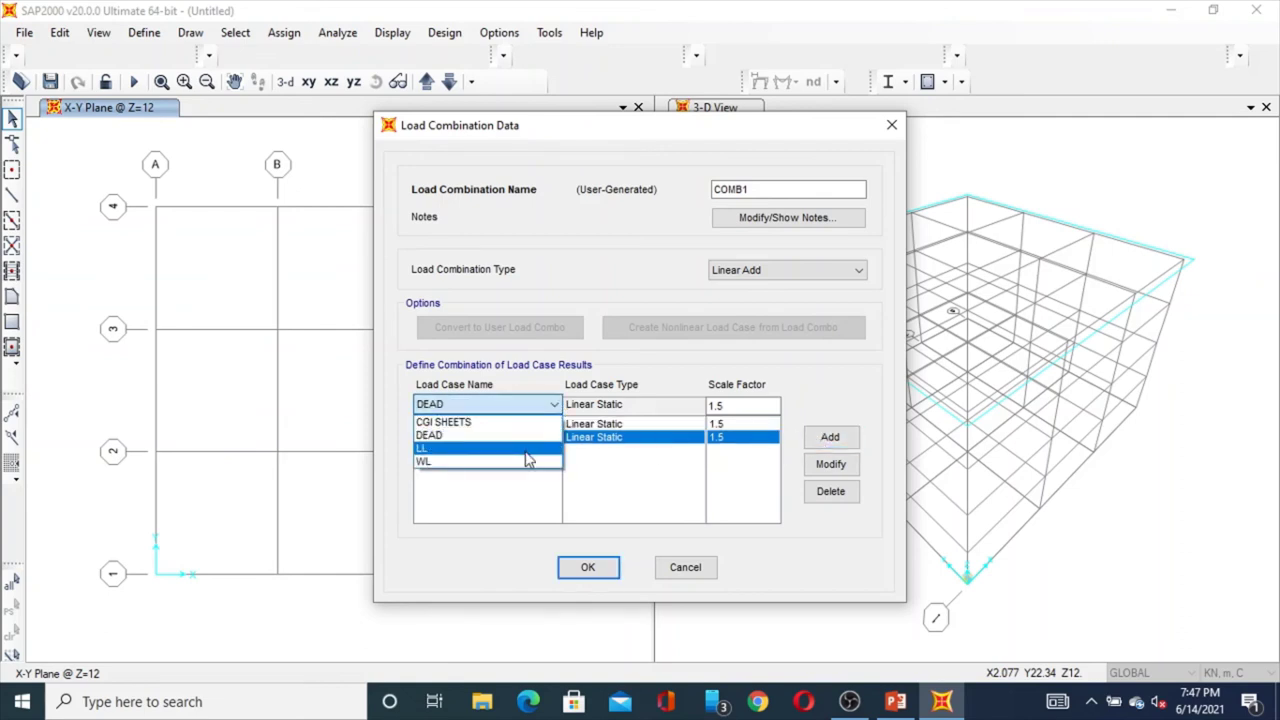
click(524, 456)
click(829, 437)
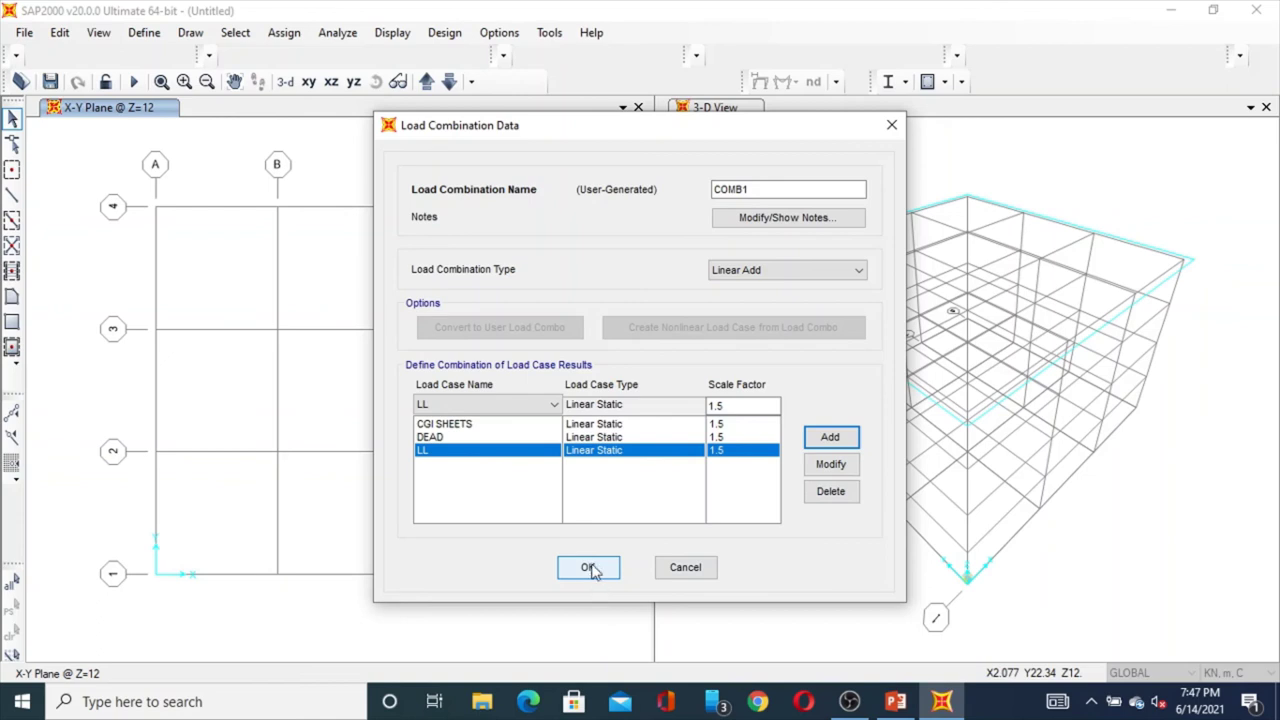
drag(771, 189, 646, 194)
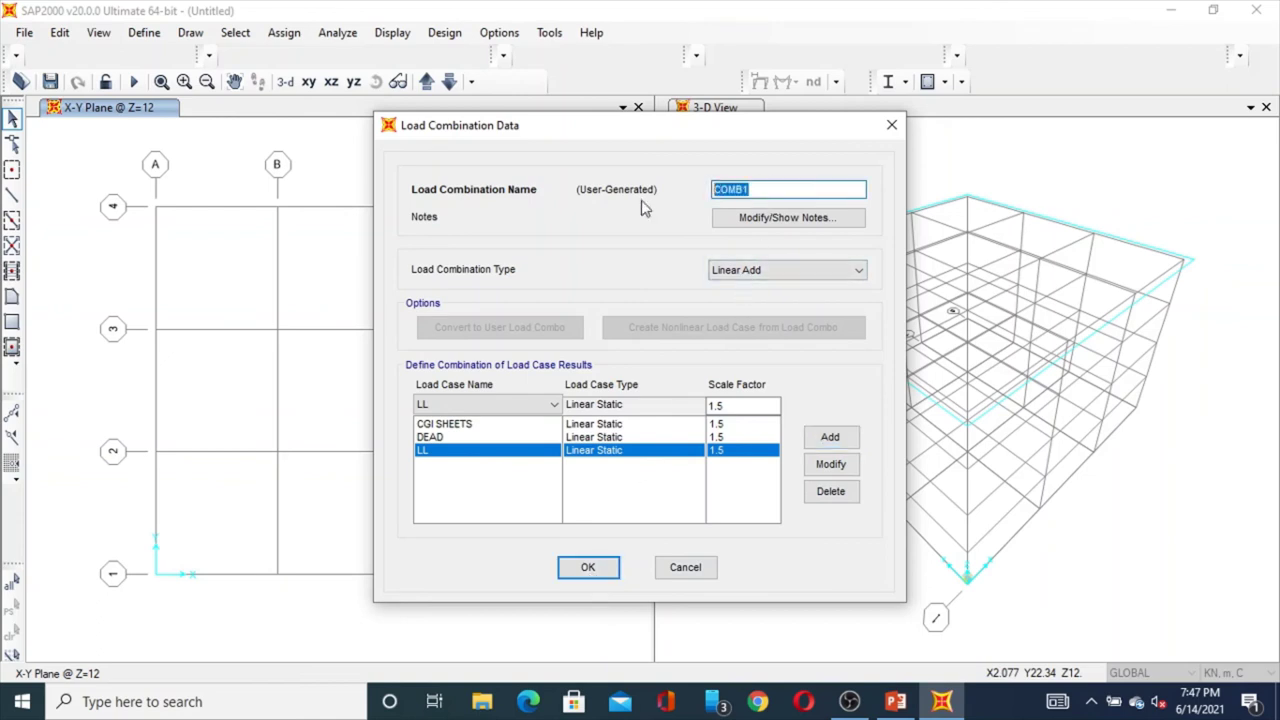
- Rename the combination to 1.5(DL+LL) and save it
key(BackSpace)
text(1.5()
text(DL)
text(+)
text(LL))
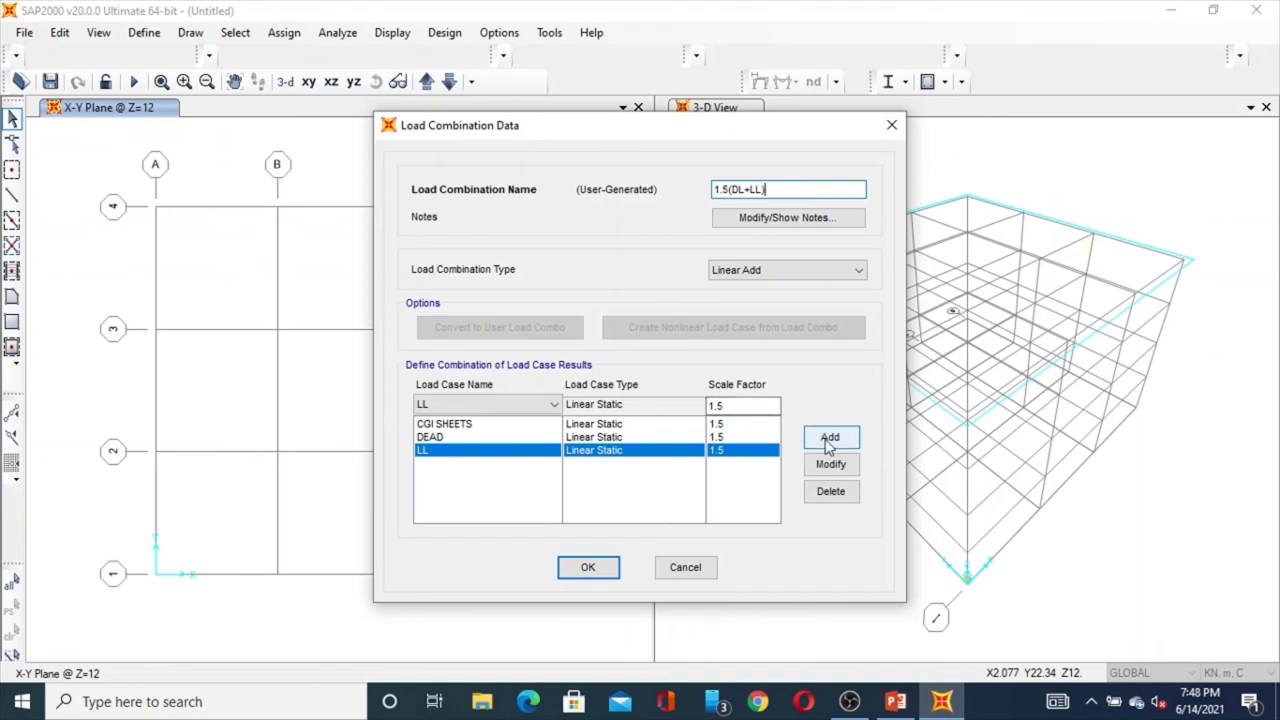
click(589, 567)
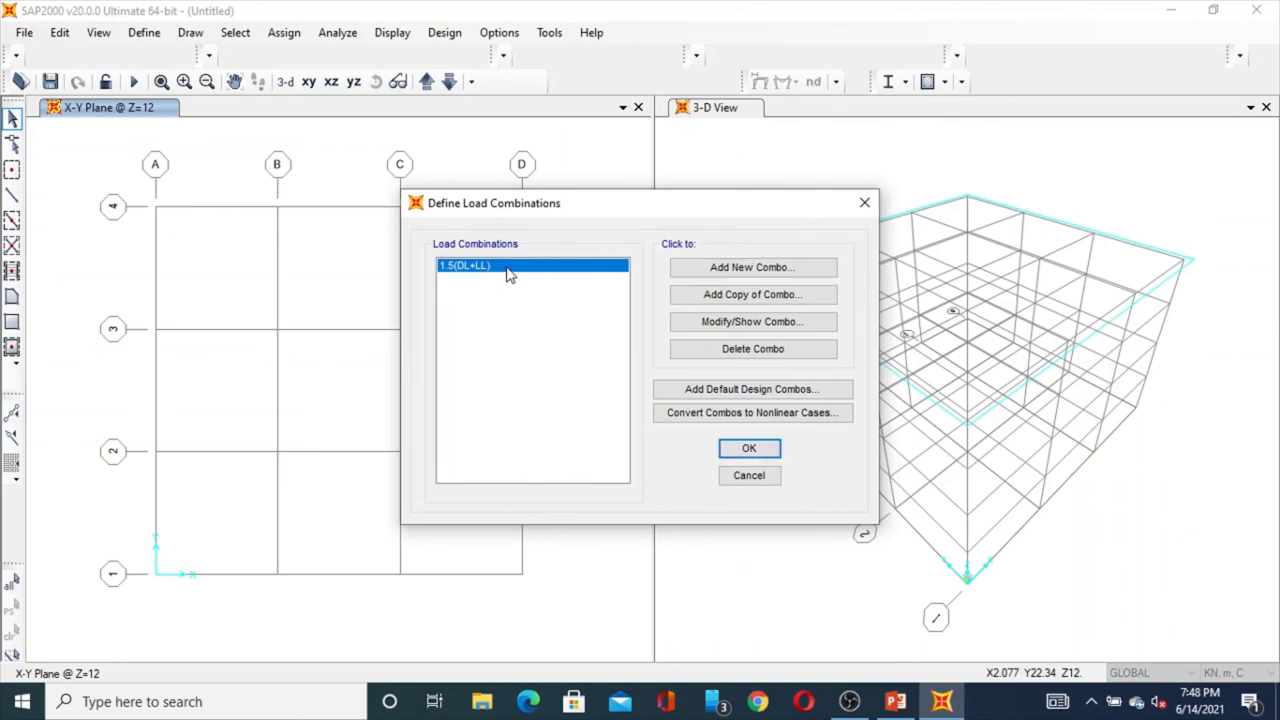
- Create a new combination named 1.2(DL+LL+WL) with scale factor 1.2
click(737, 268)
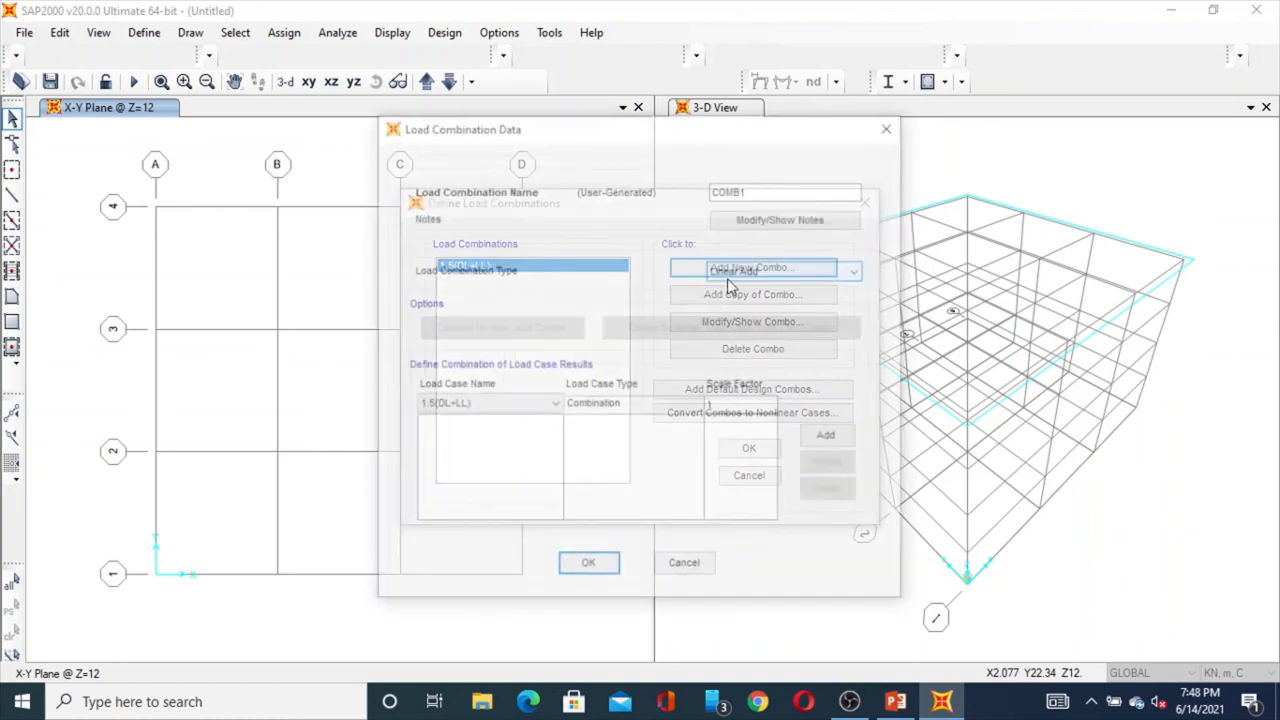
drag(766, 189, 716, 191)
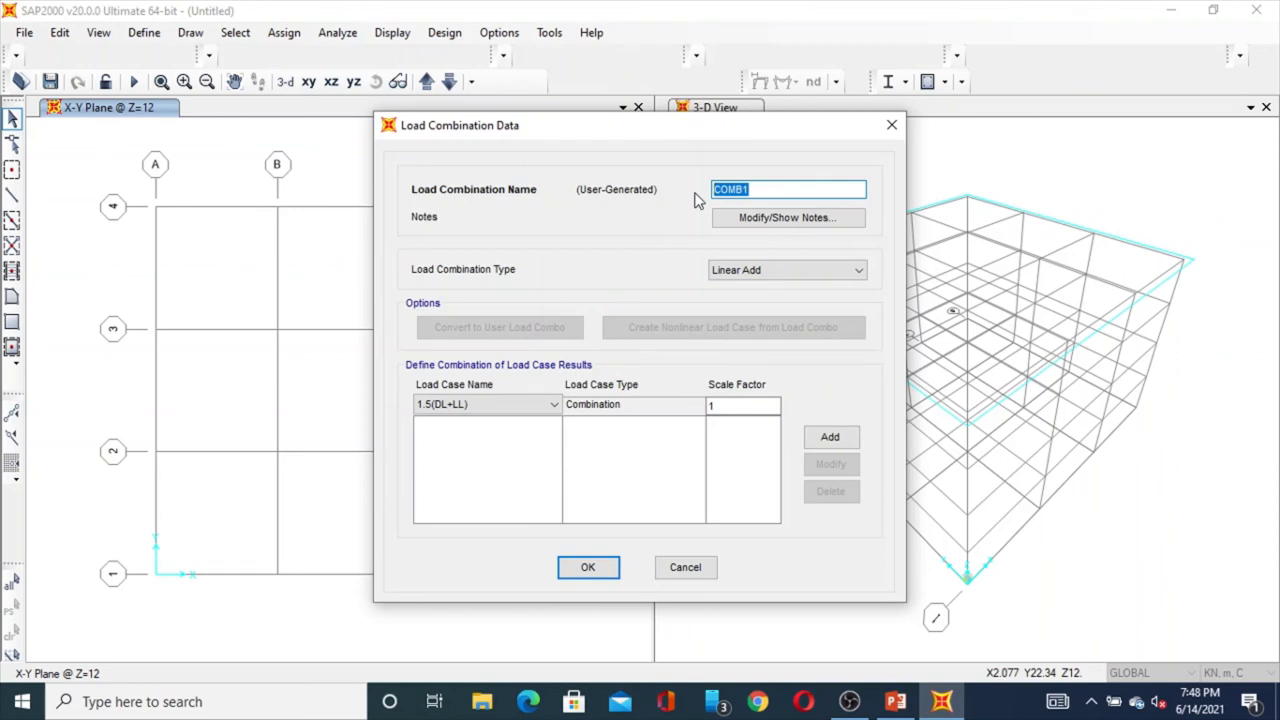
text(1.2)
text((DL)
text(+LL)
text(+)
text(WL))
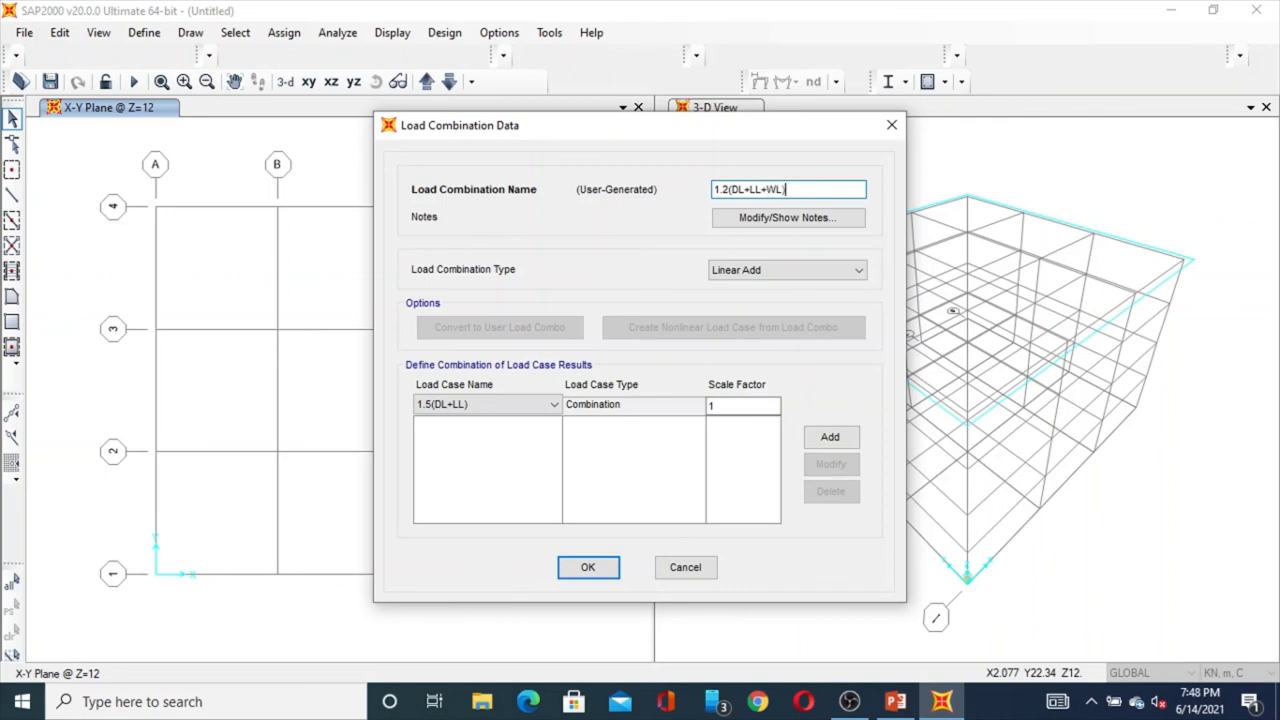
click(552, 405)
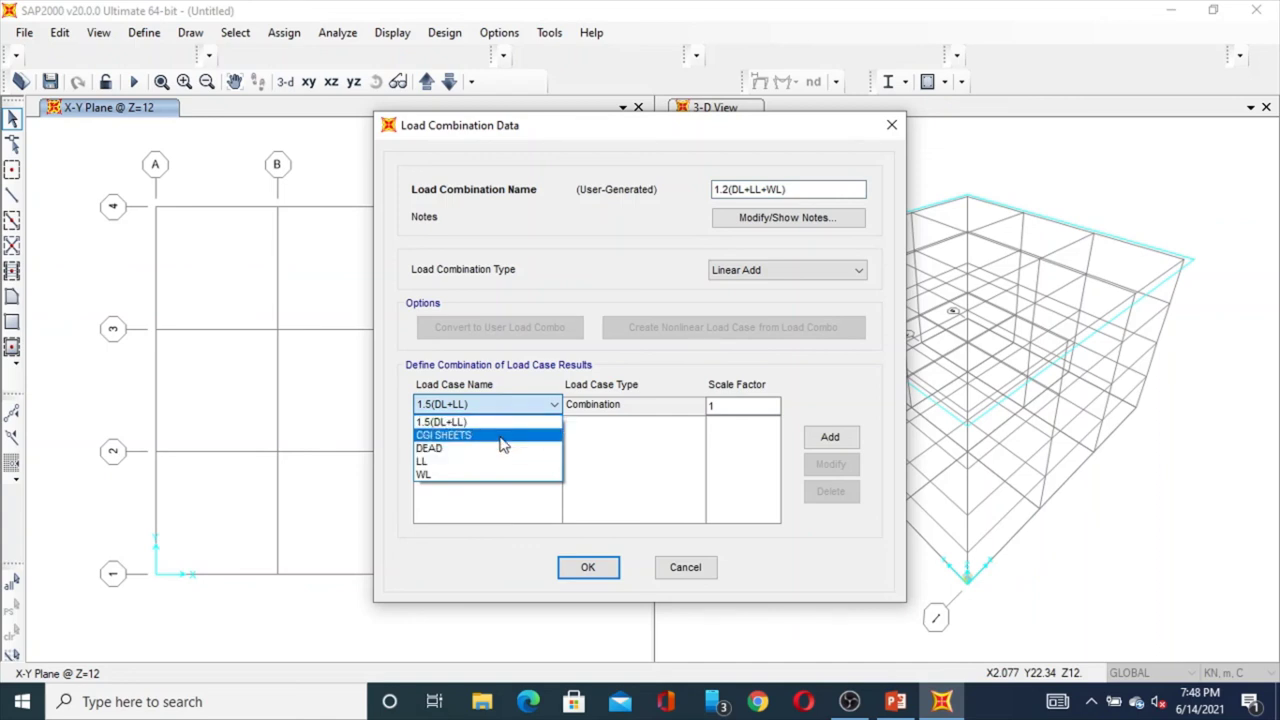
click(726, 408)
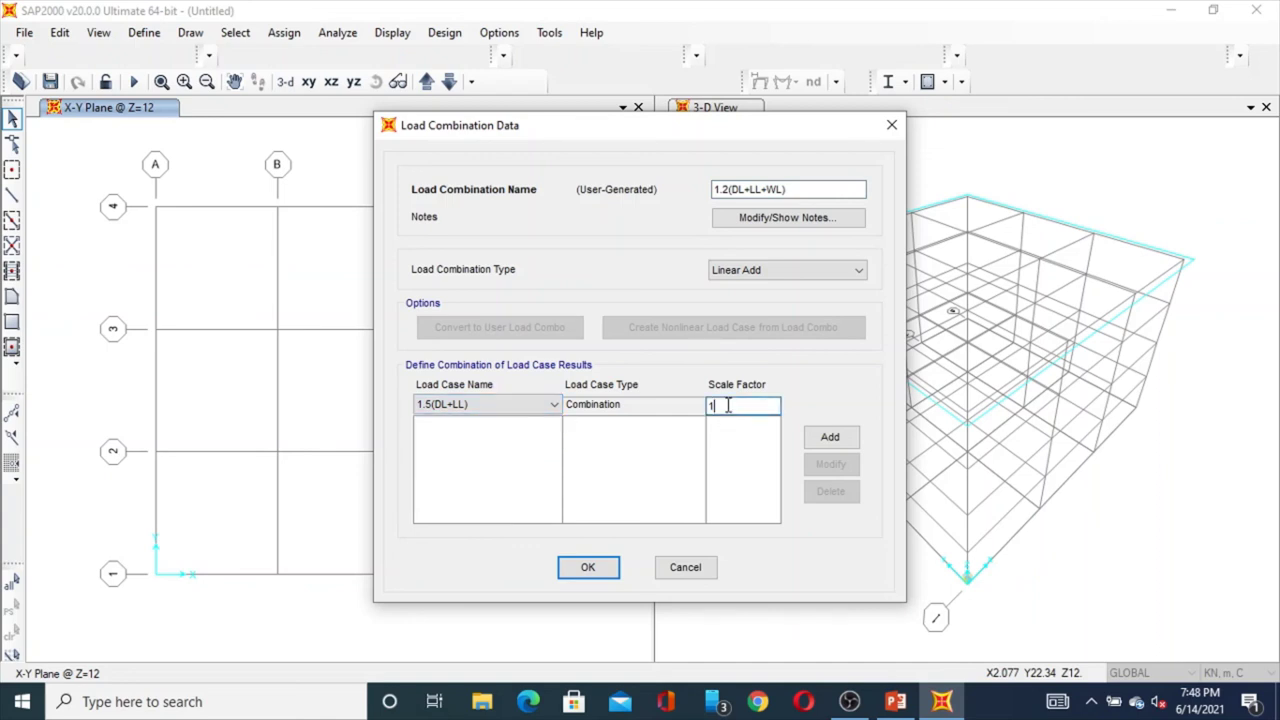
text(1.2)
- Add CGI SHEETS, DEAD, LL and WL to the combination at 1.2 each
click(553, 405)
click(475, 437)
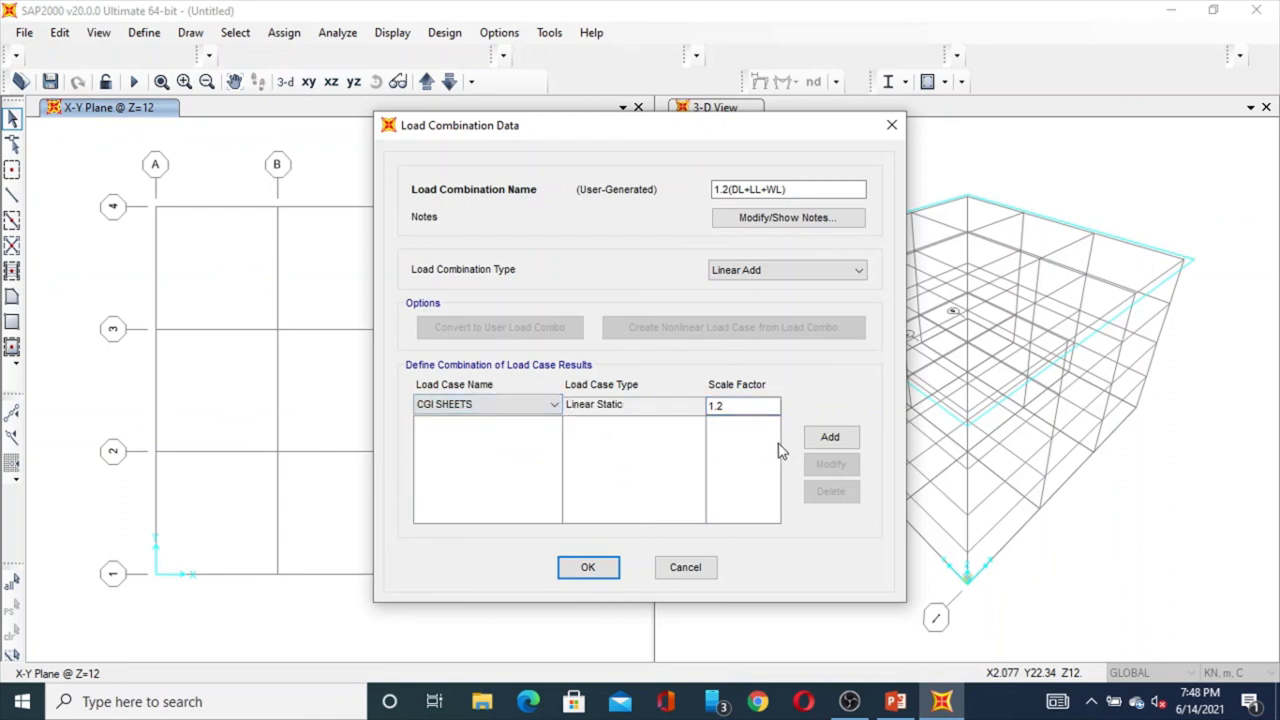
click(826, 440)
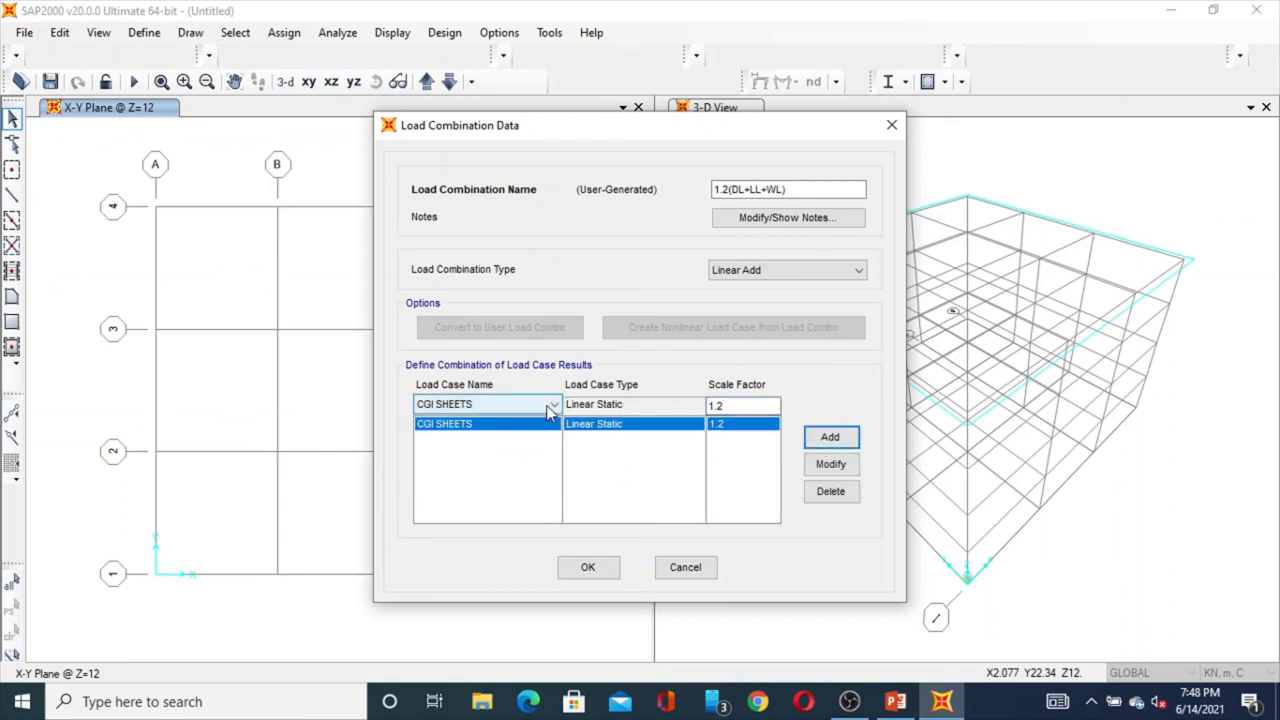
click(553, 405)
click(507, 450)
click(830, 437)
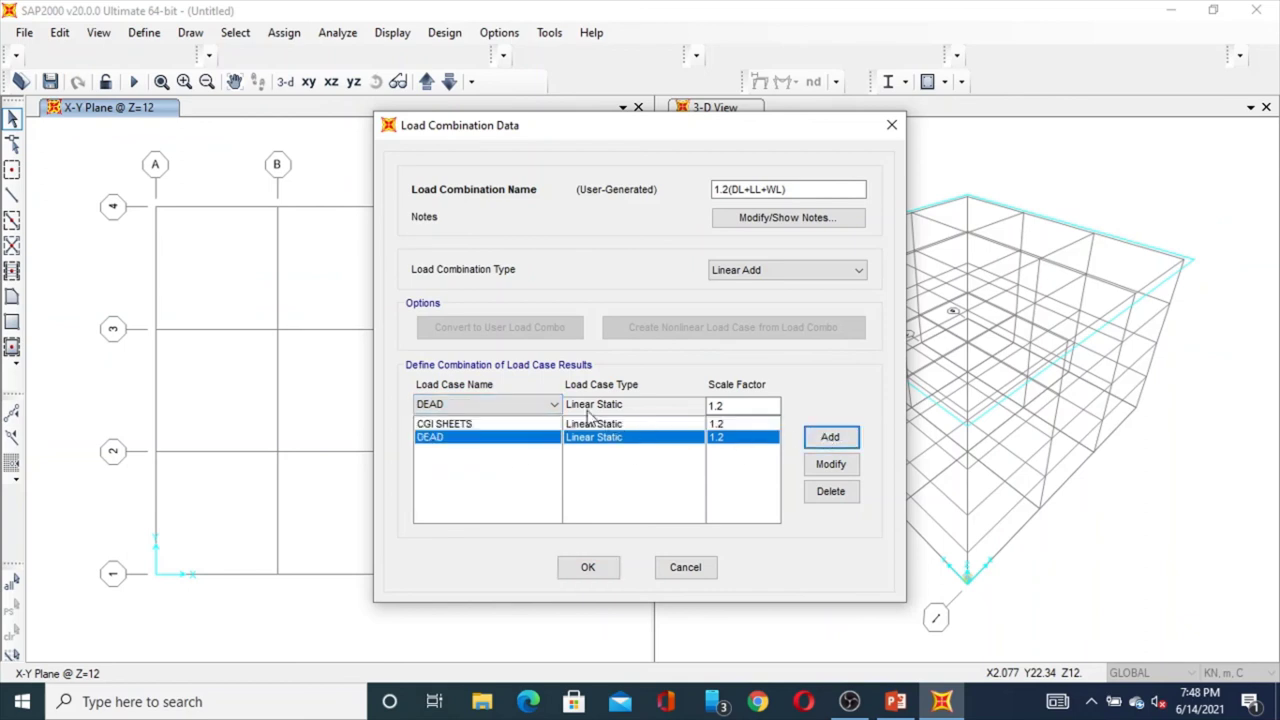
click(536, 406)
click(487, 465)
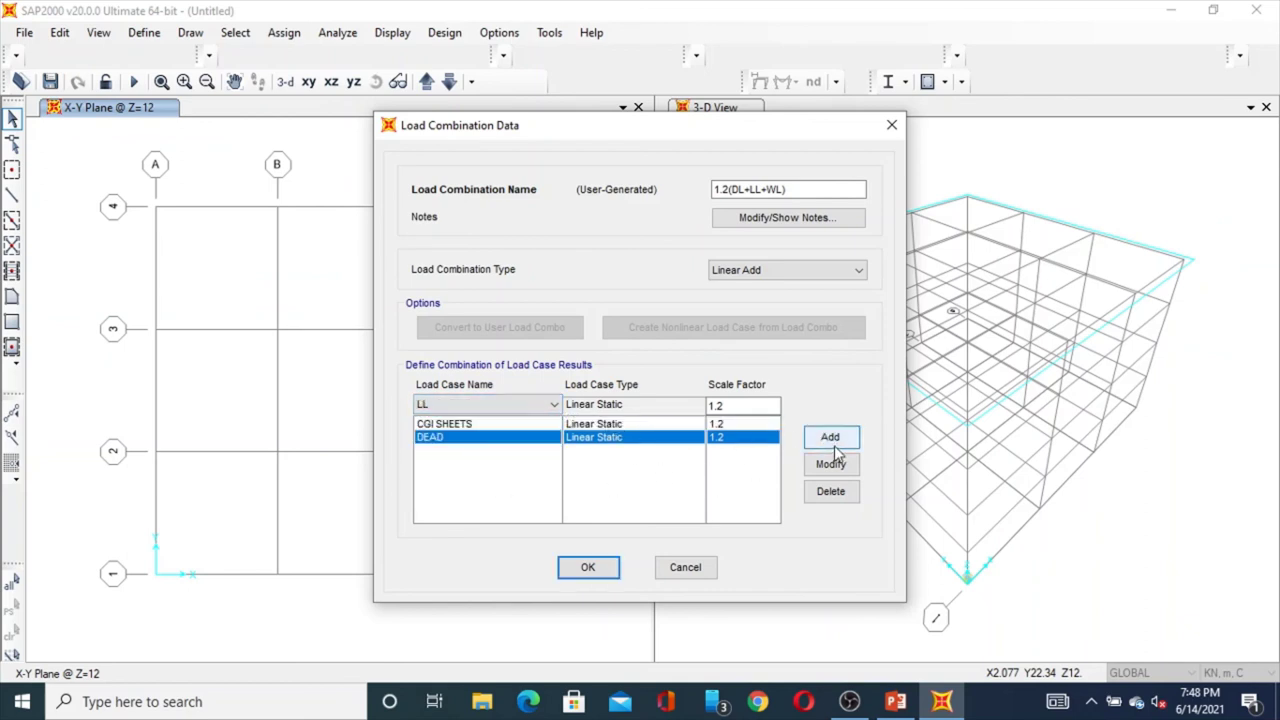
click(833, 442)
click(545, 406)
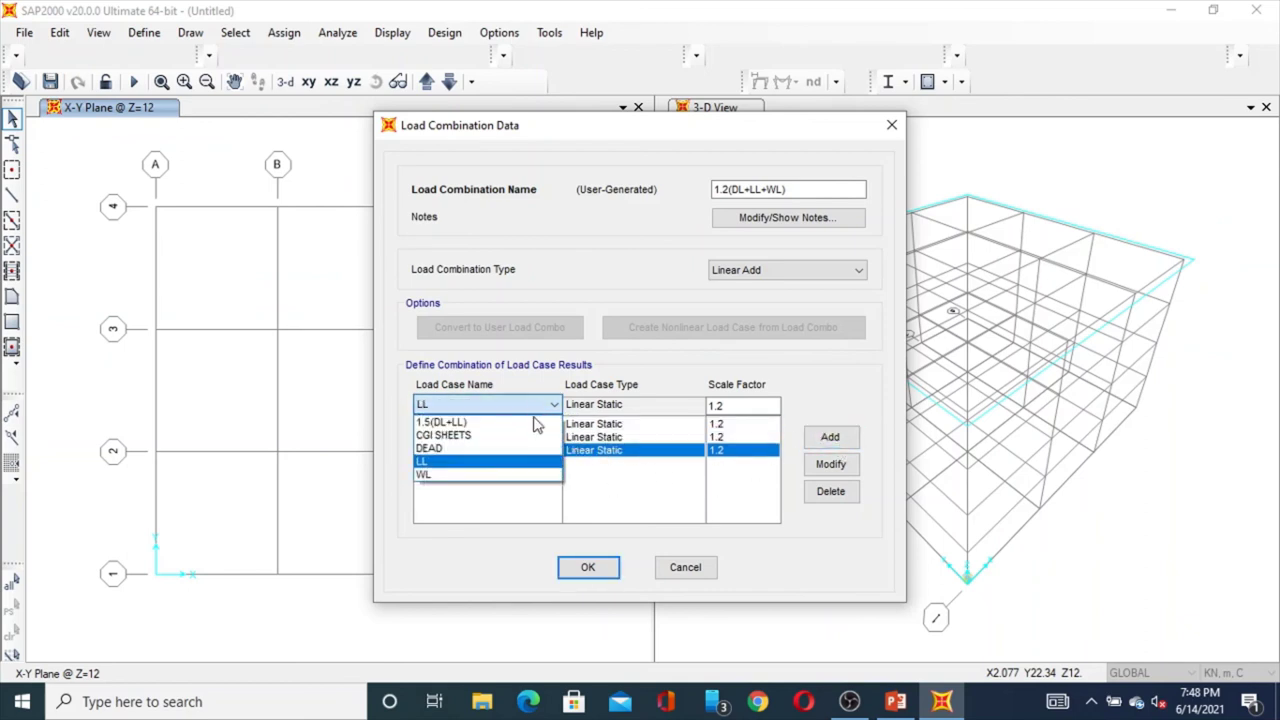
click(493, 479)
click(845, 442)
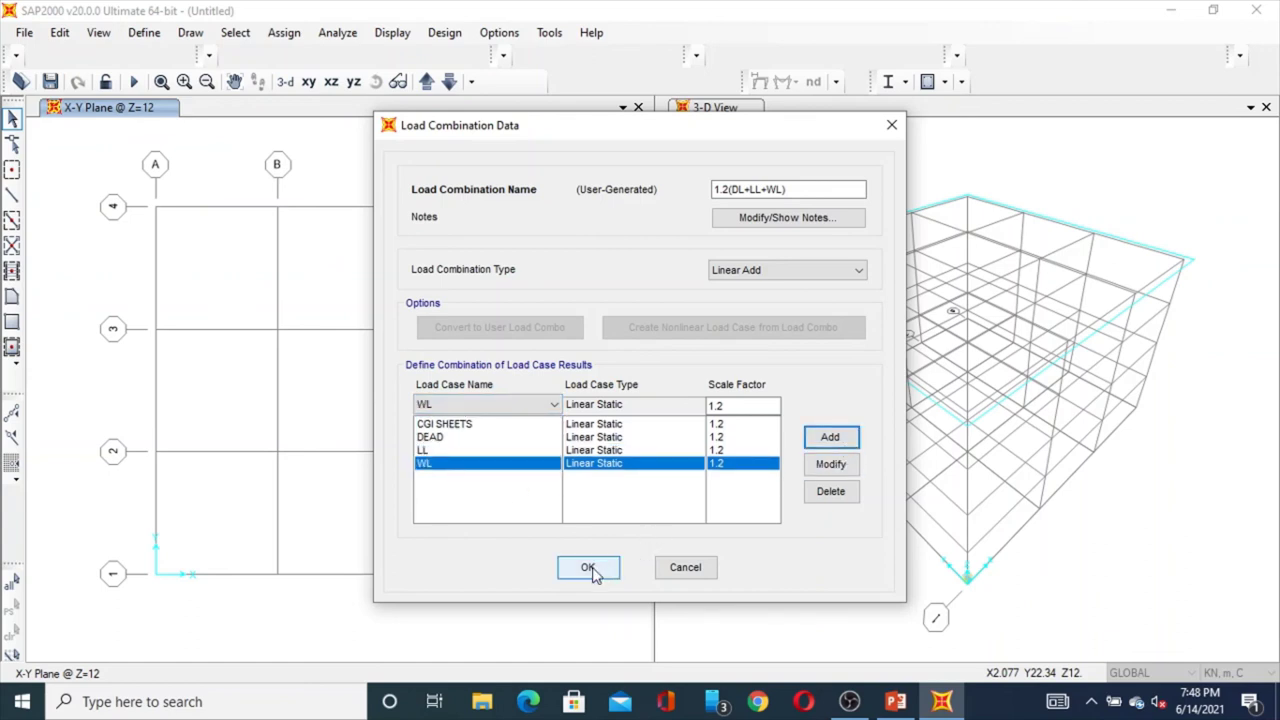
- Keep the combination type as Linear Add and save 1.2(DL+LL+WL)
click(857, 270)
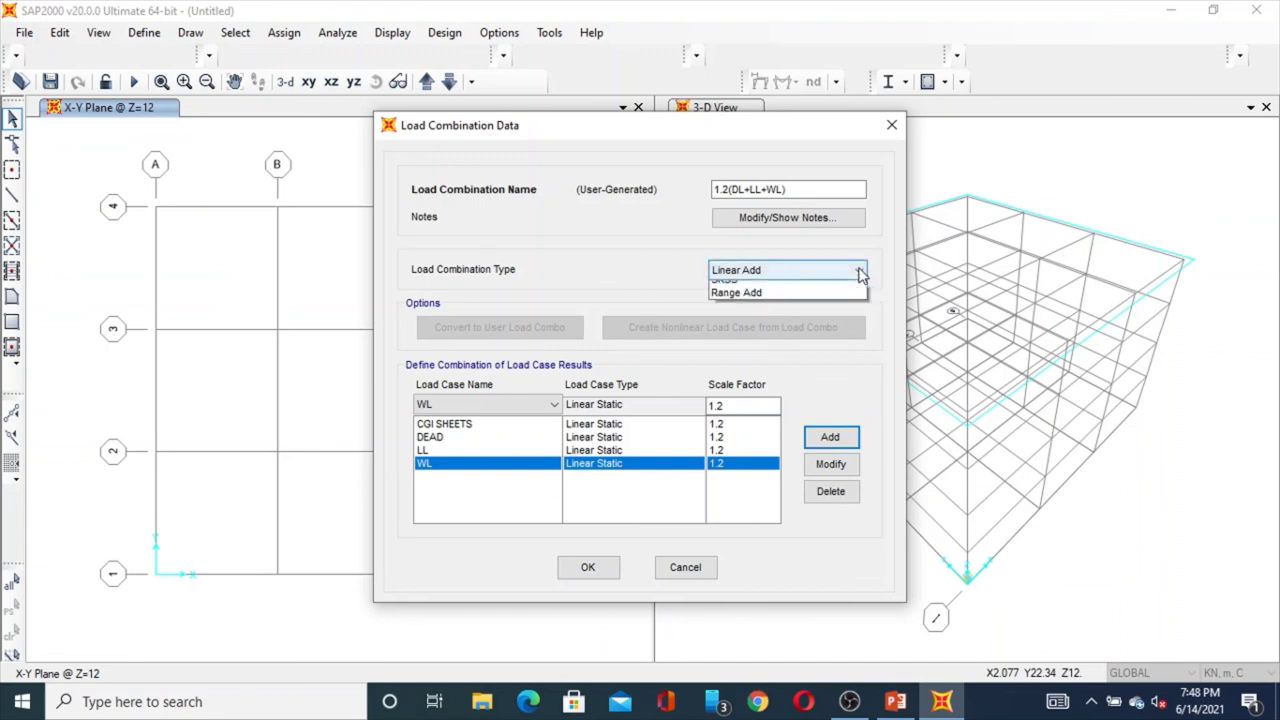
click(857, 270)
click(586, 574)
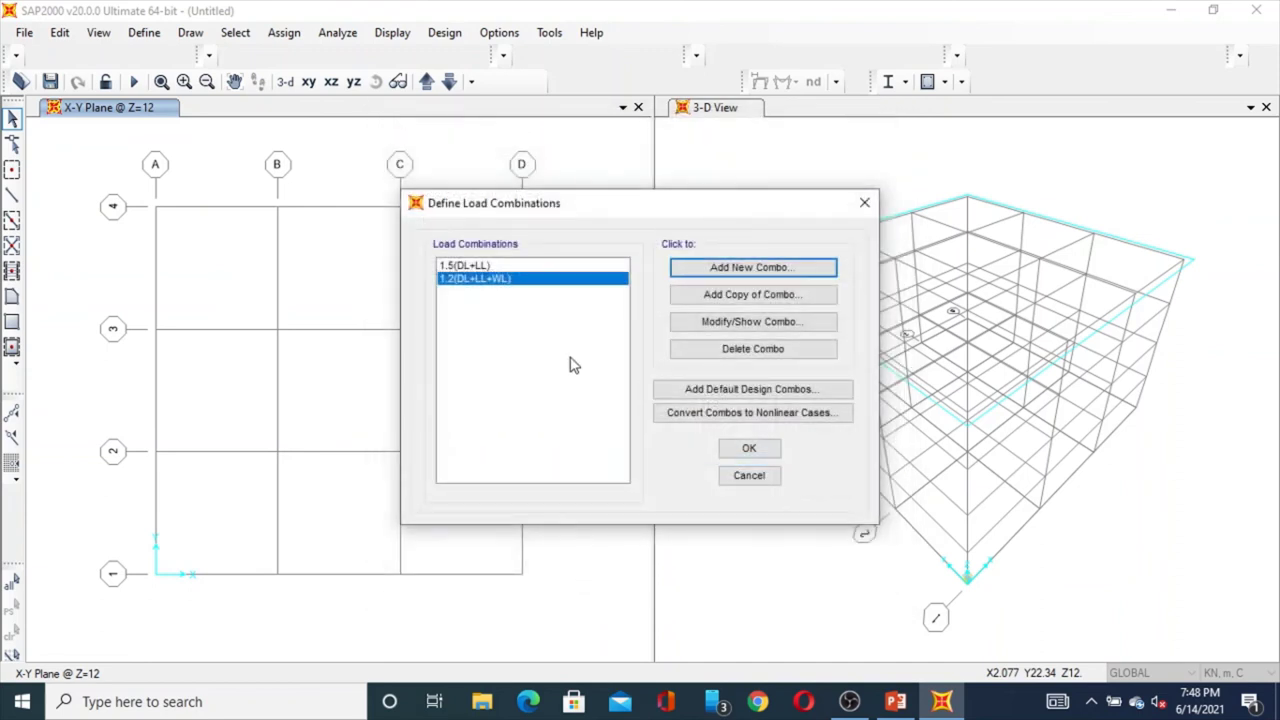
- Check the 1.5(DL+LL) and 1.2(DL+LL+WL) combinations, then close Define Load Combinations
click(516, 266)
click(514, 279)
click(514, 266)
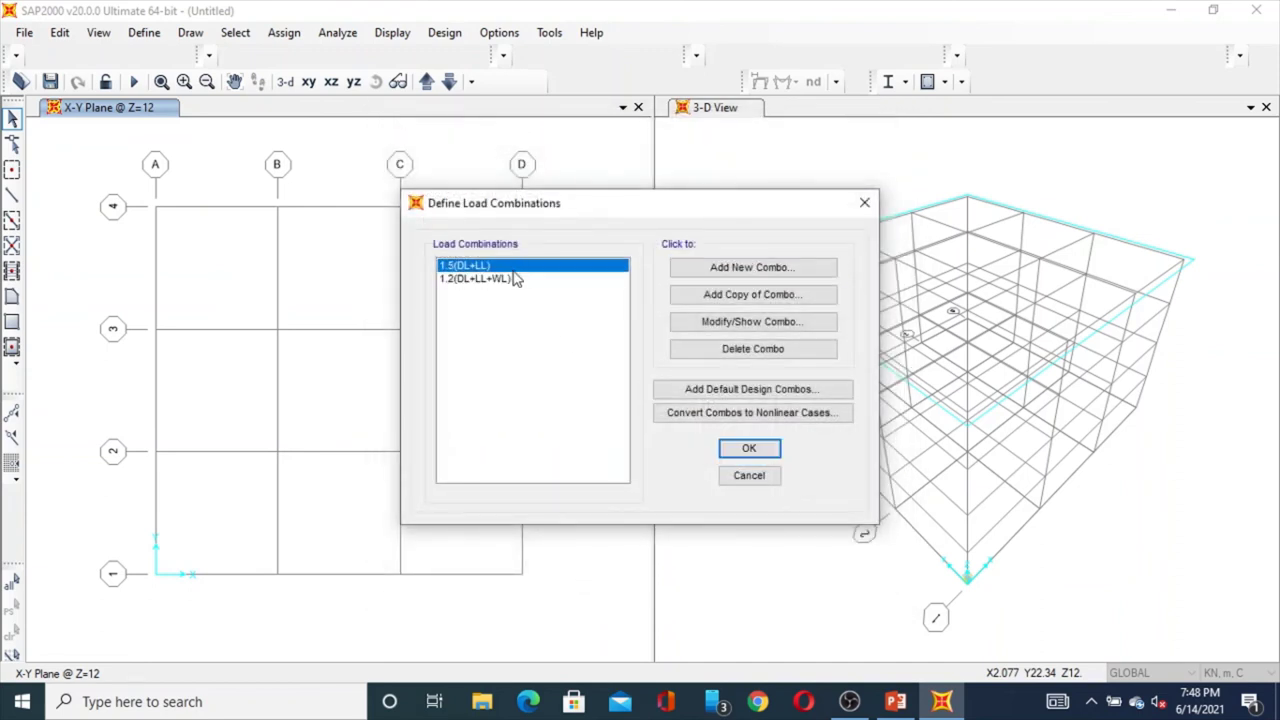
click(514, 279)
click(516, 266)
click(740, 451)
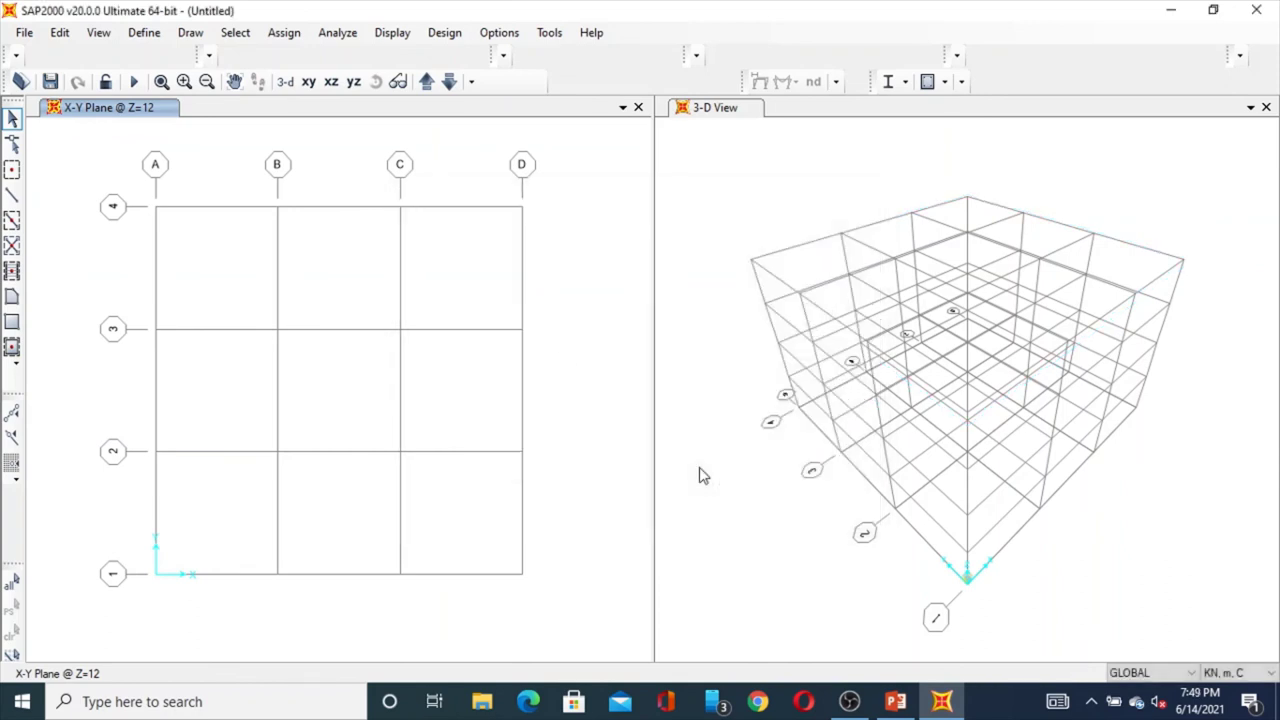
- Bring up the Define menu listing materials, sections, load patterns, cases and combinations
click(146, 34)
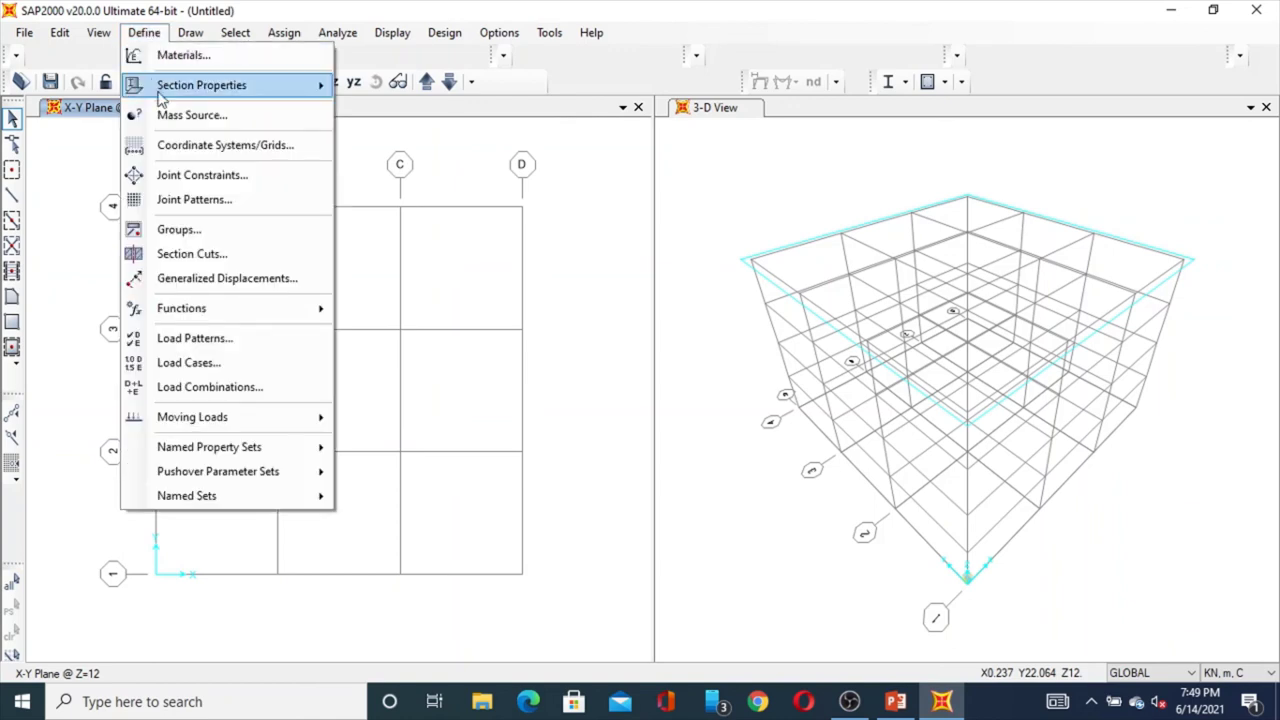